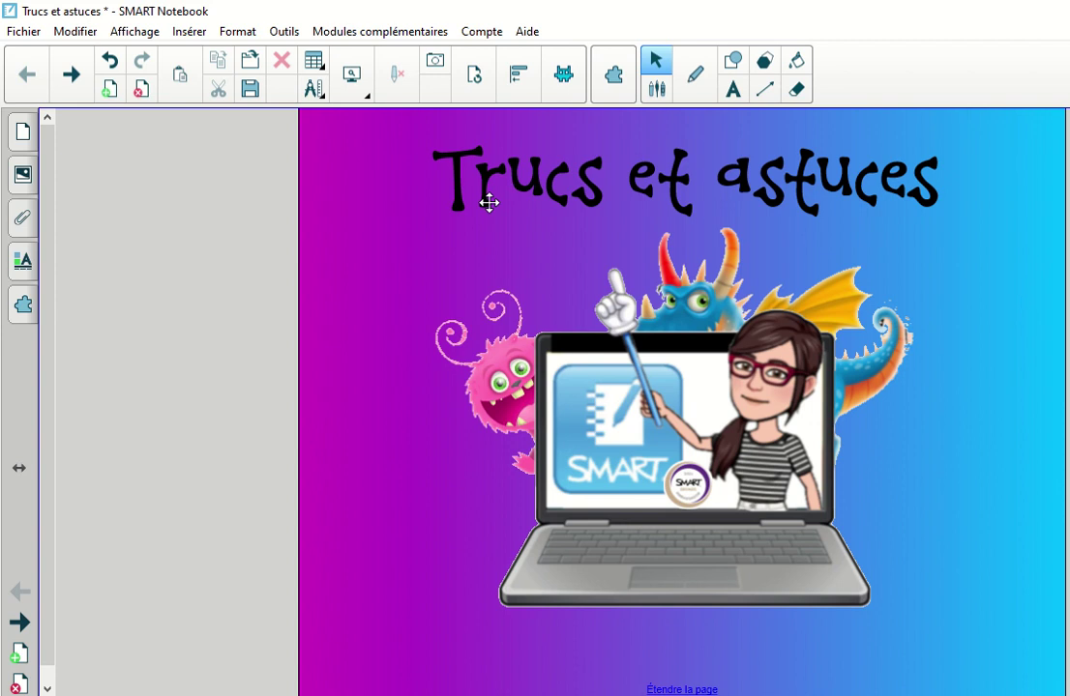
Go to the "Animation de l'objet" page and draw a yellow star beside the pink heart.
click(80, 94)
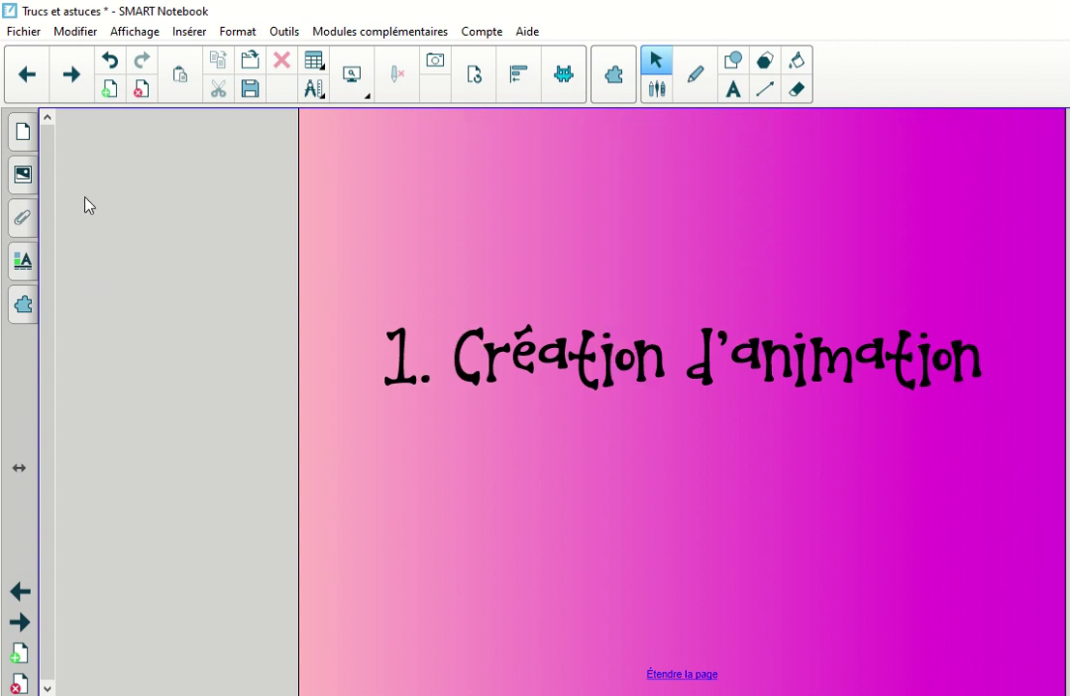
click(74, 86)
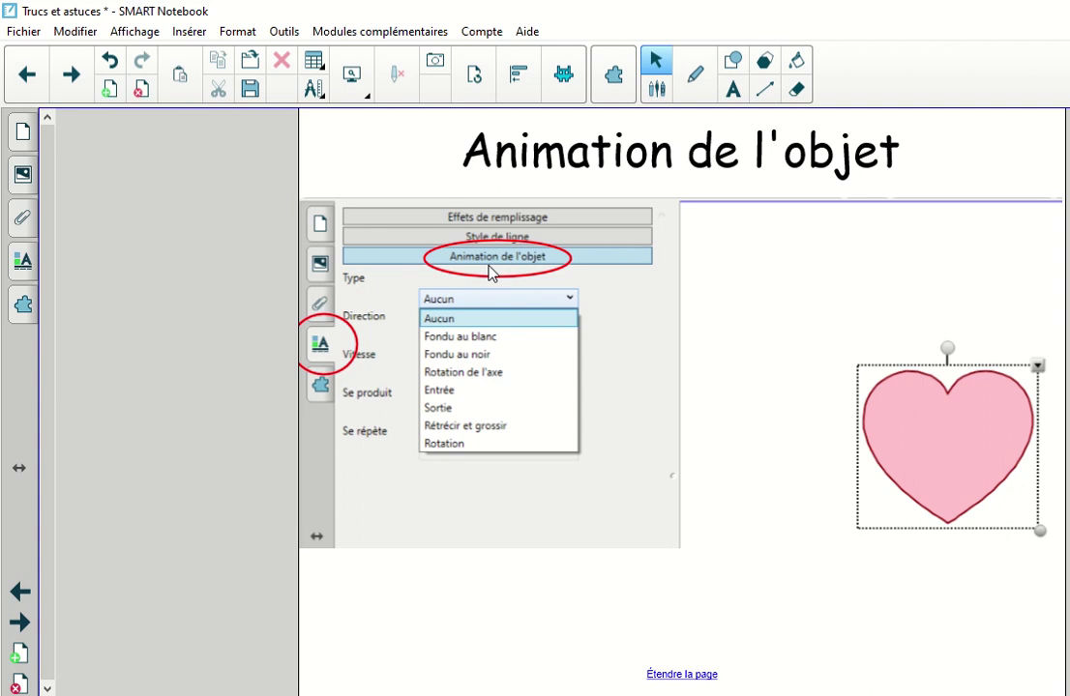
click(735, 62)
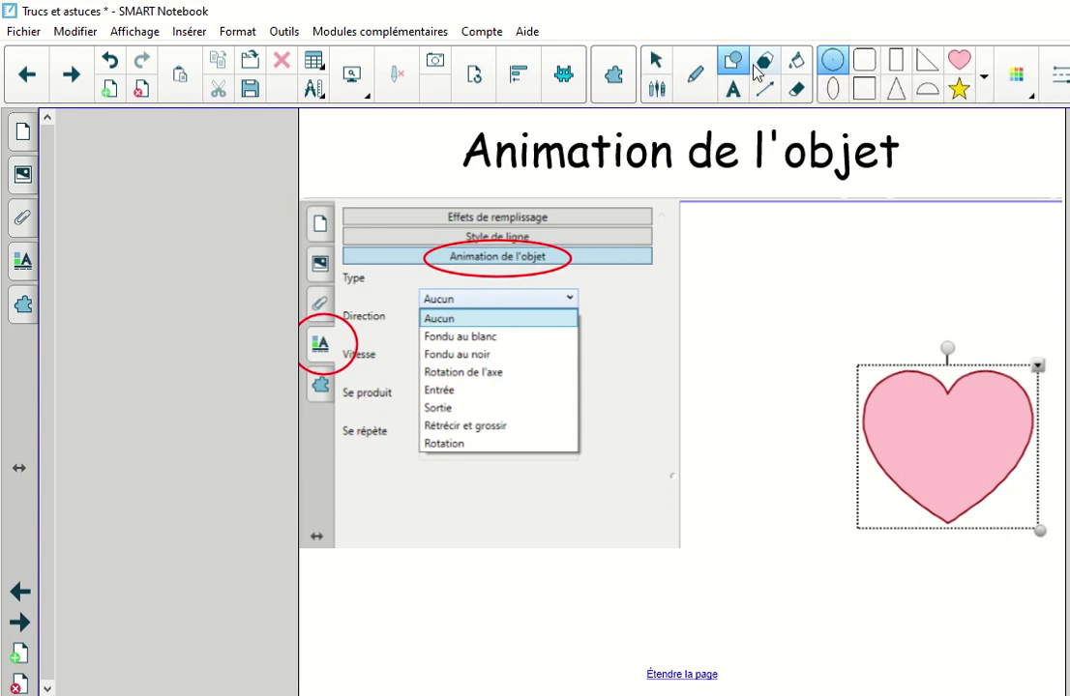
click(960, 88)
drag(638, 349, 829, 556)
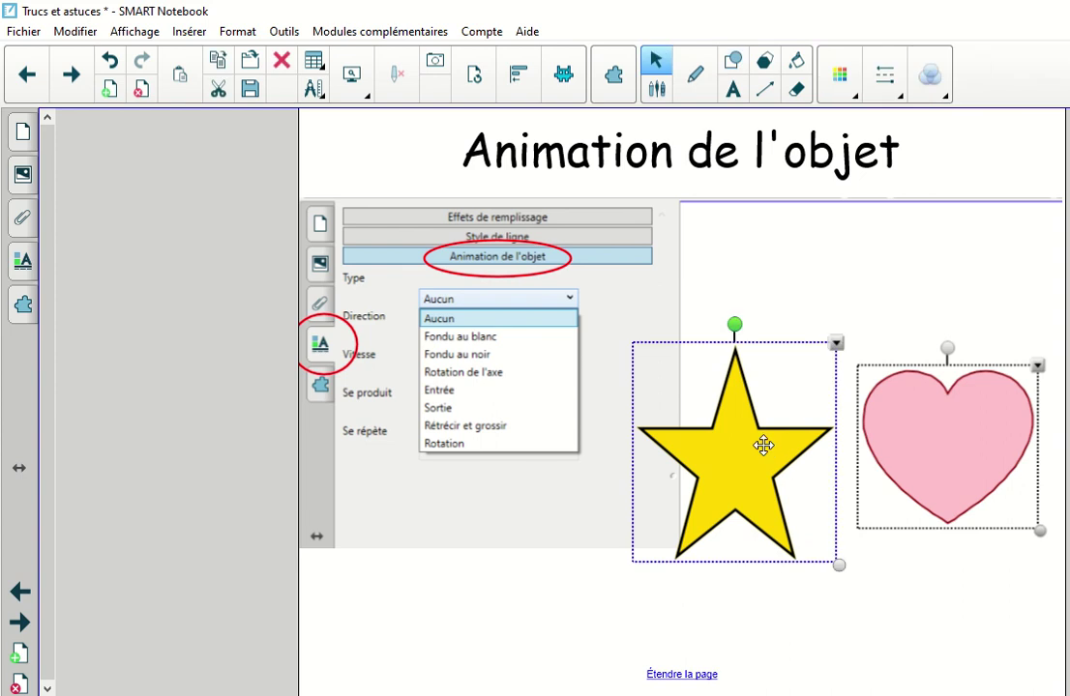
Examine the object animation types available for the yellow star.
click(21, 263)
click(196, 171)
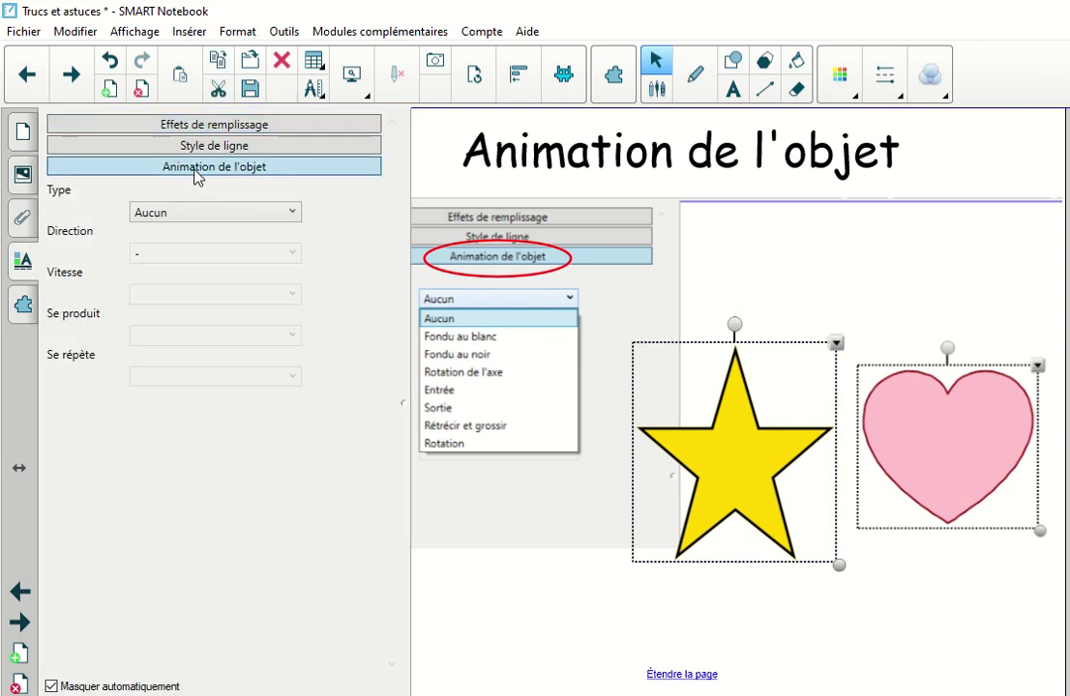
click(206, 214)
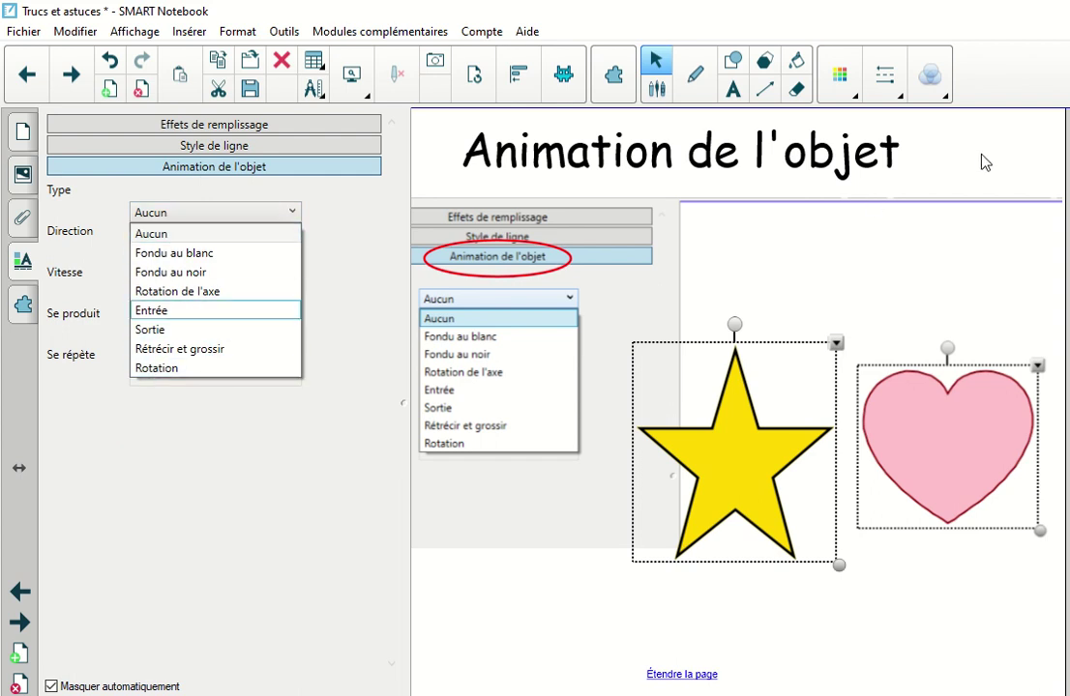
key(Escape)
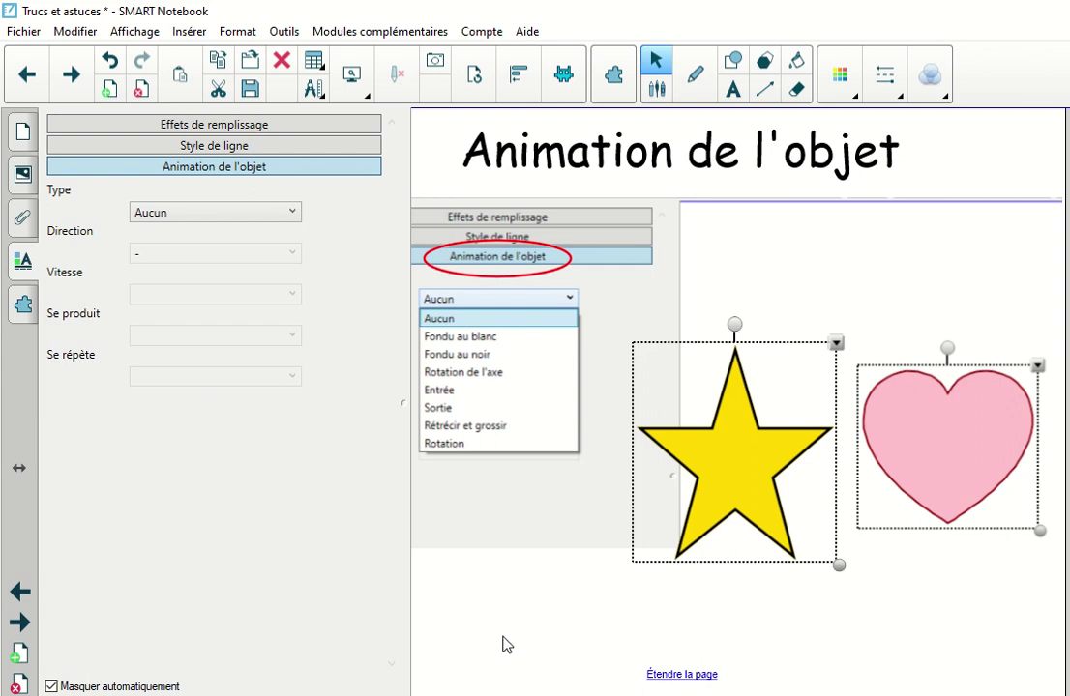
Play the airplane animation on the "Sortie" page, then view the animated example pages up to "Démonstration d'une sortie".
click(73, 78)
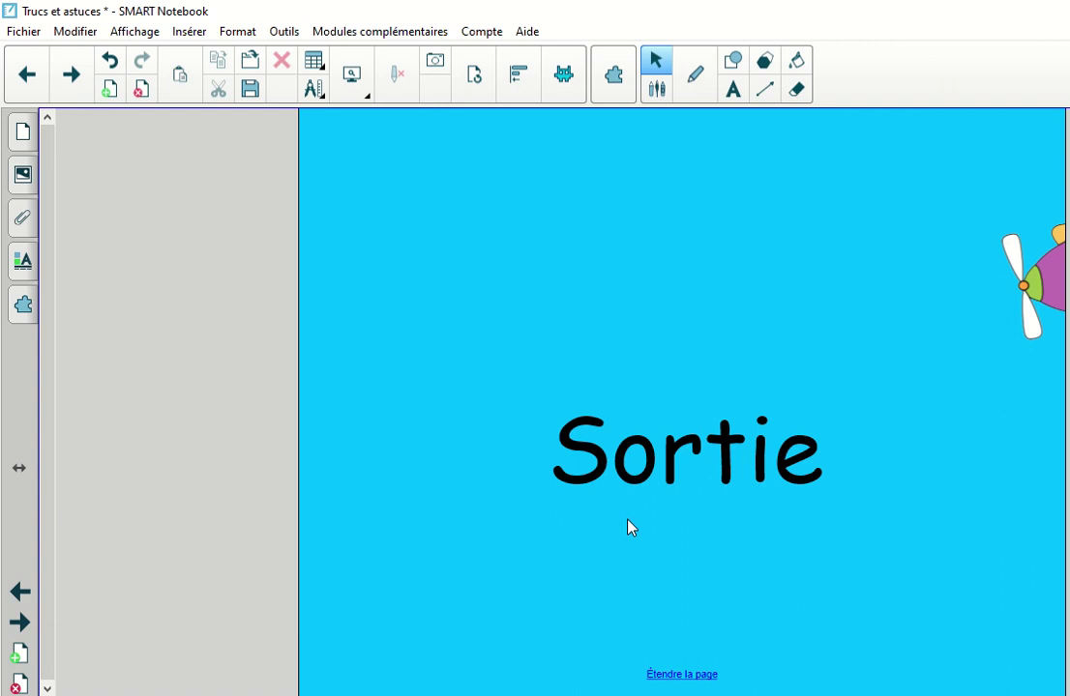
click(1042, 287)
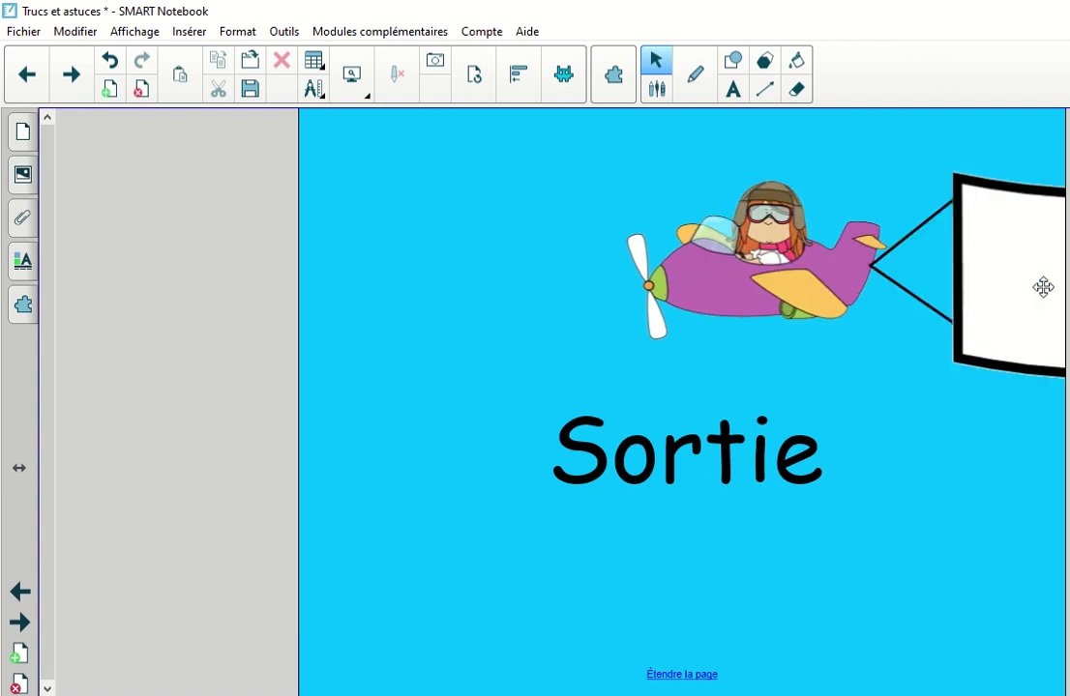
click(1043, 287)
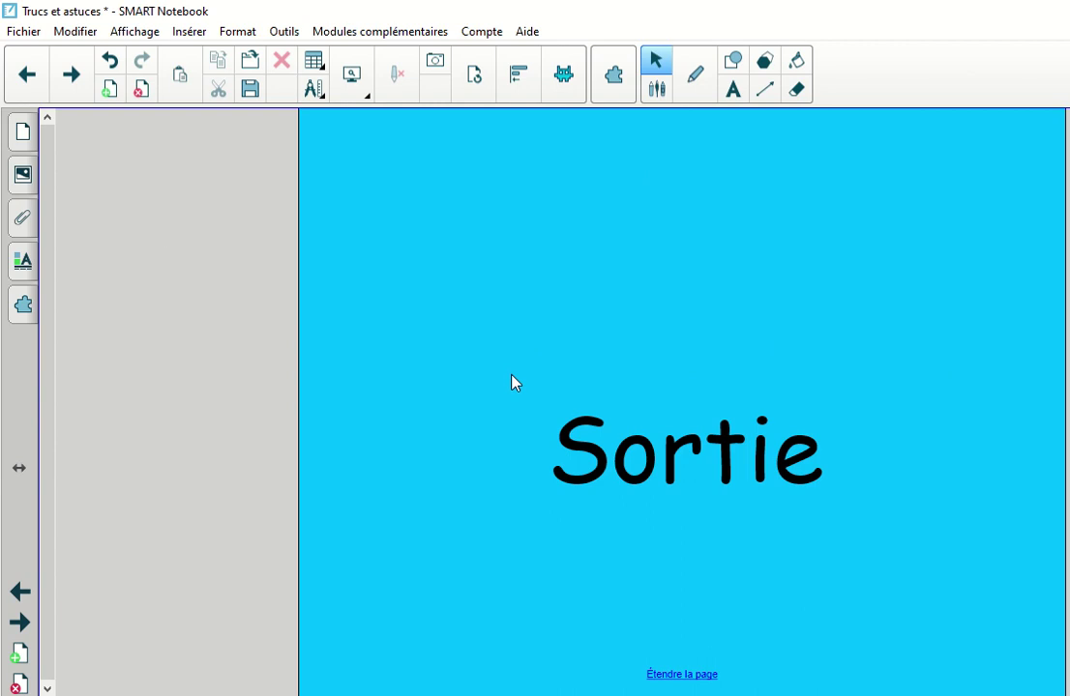
click(71, 81)
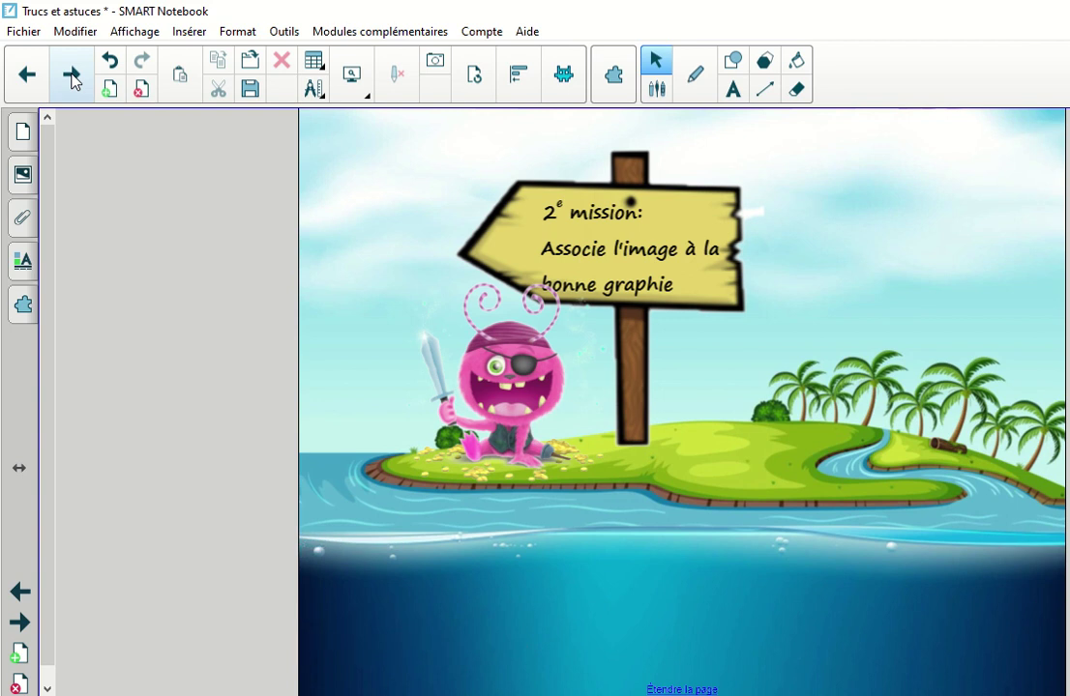
click(72, 78)
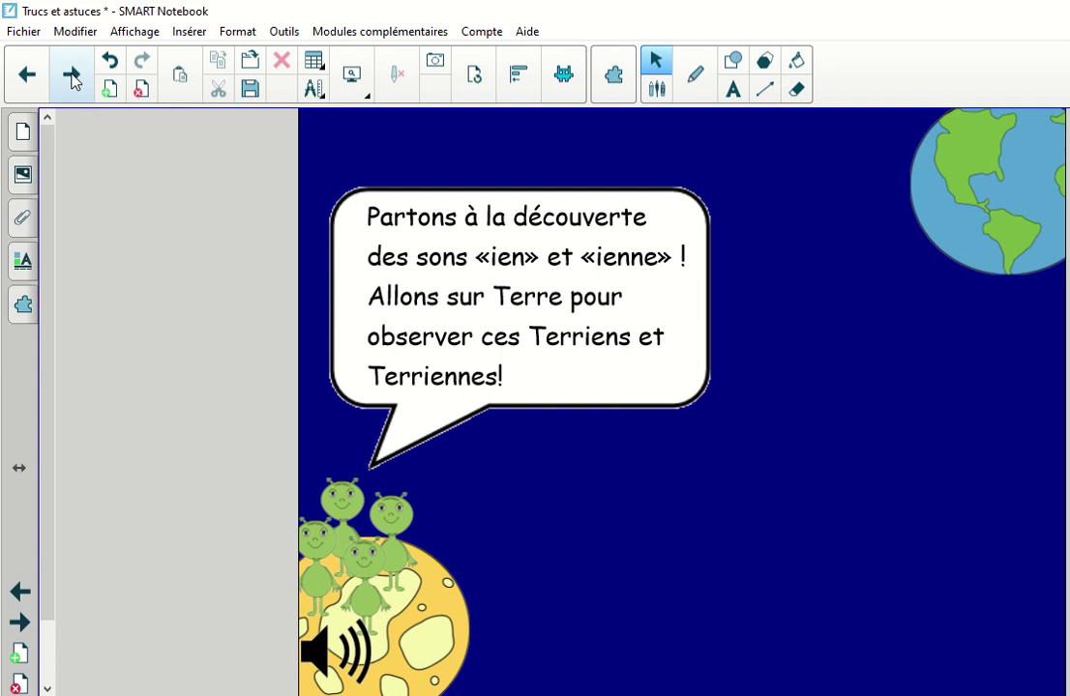
click(73, 77)
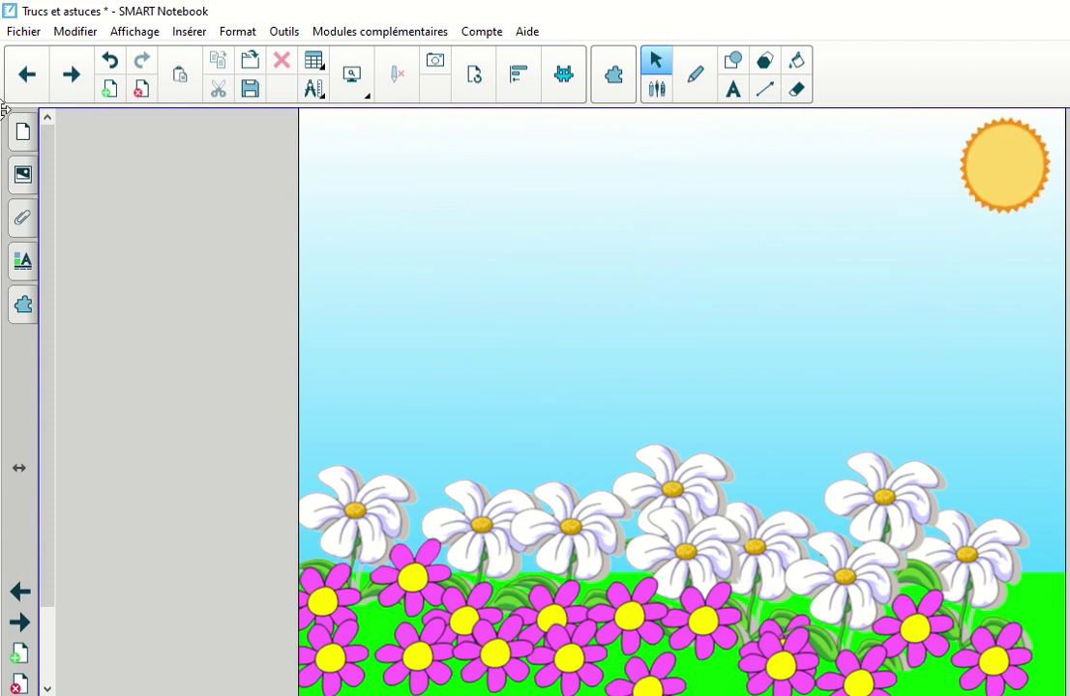
click(71, 74)
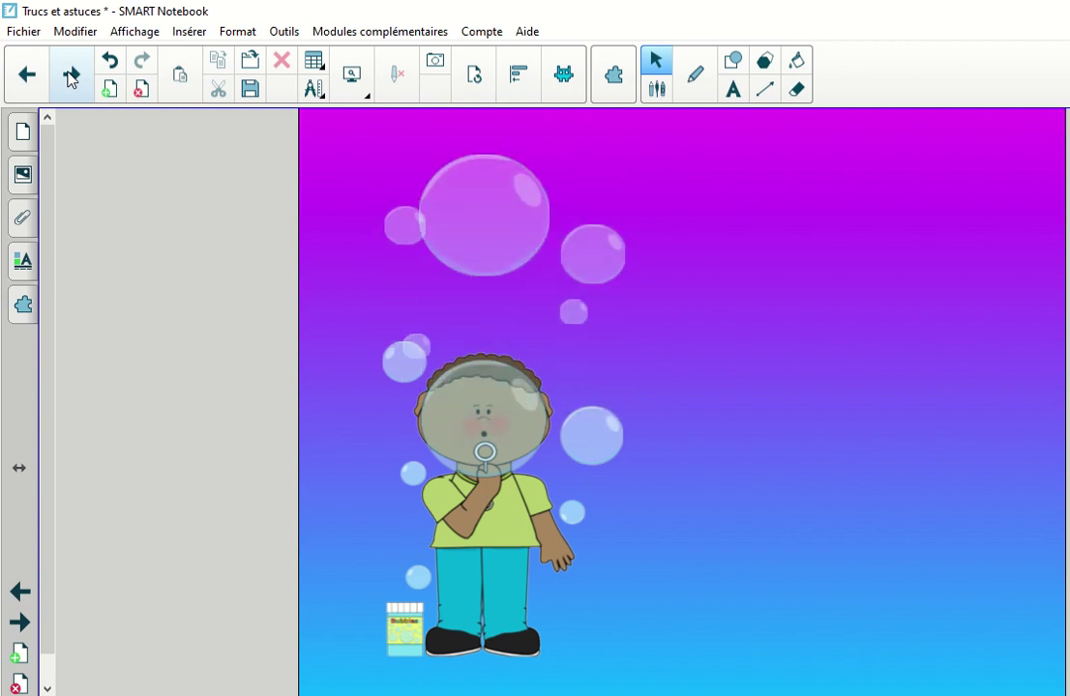
click(69, 78)
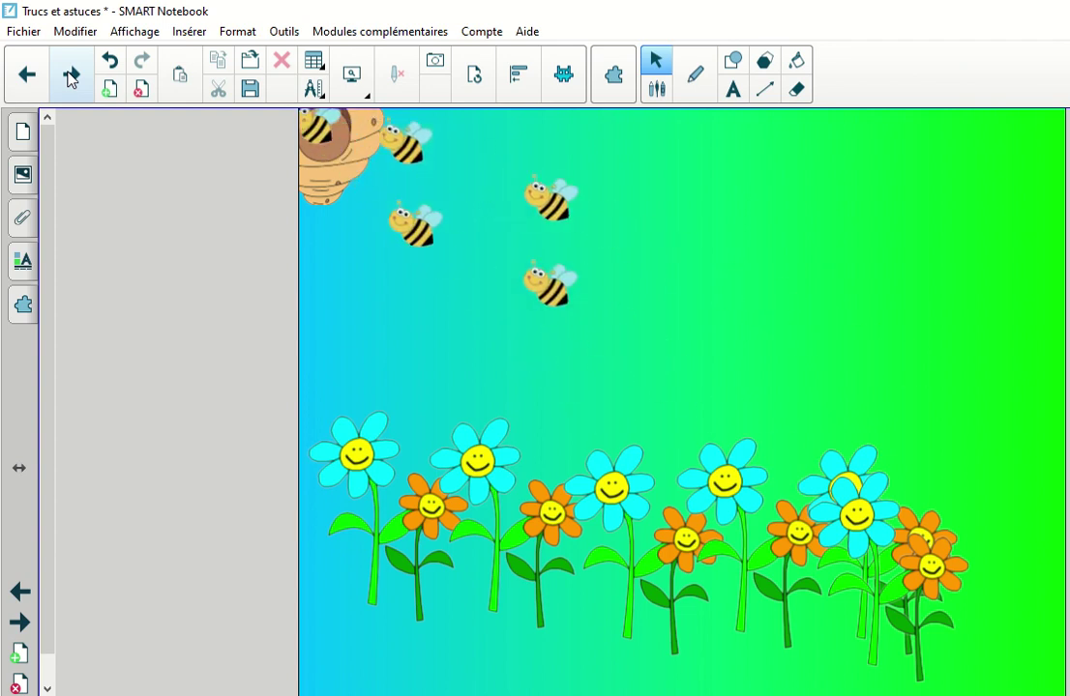
click(69, 78)
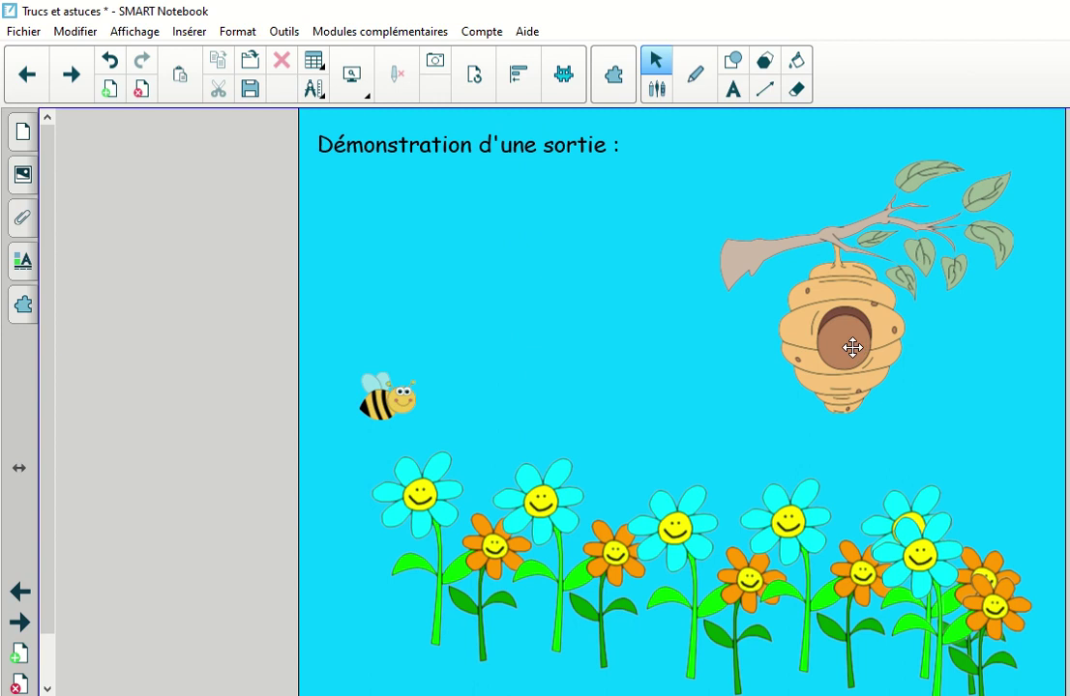
Flip the beehive image horizontally and place it in the upper-right corner of the page.
drag(833, 348, 751, 321)
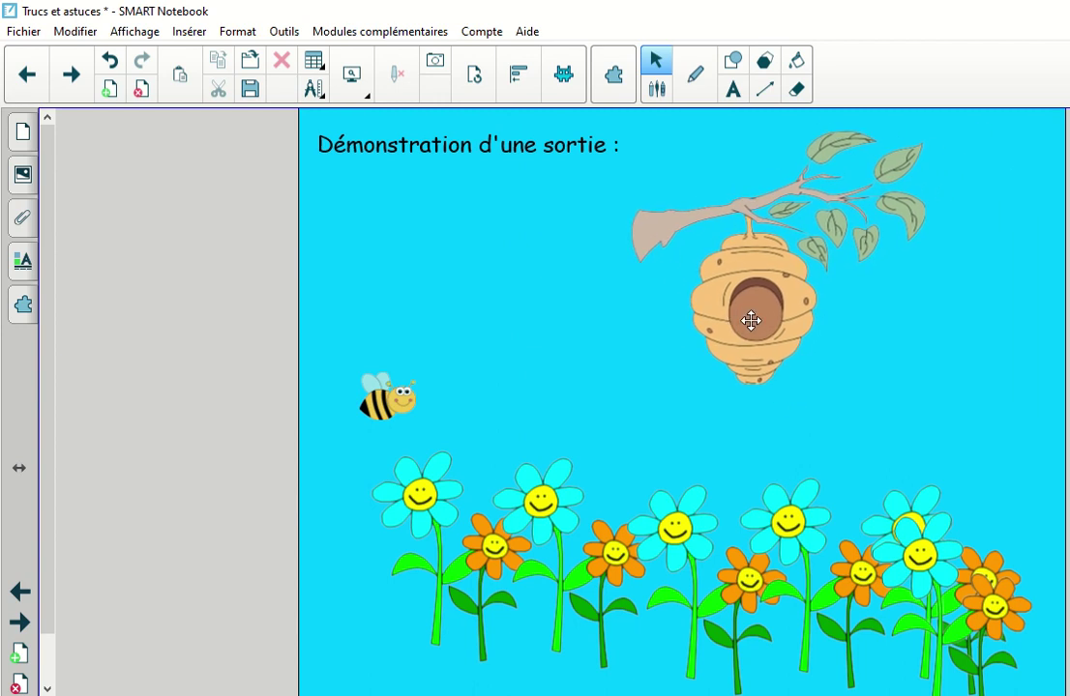
right_click(751, 321)
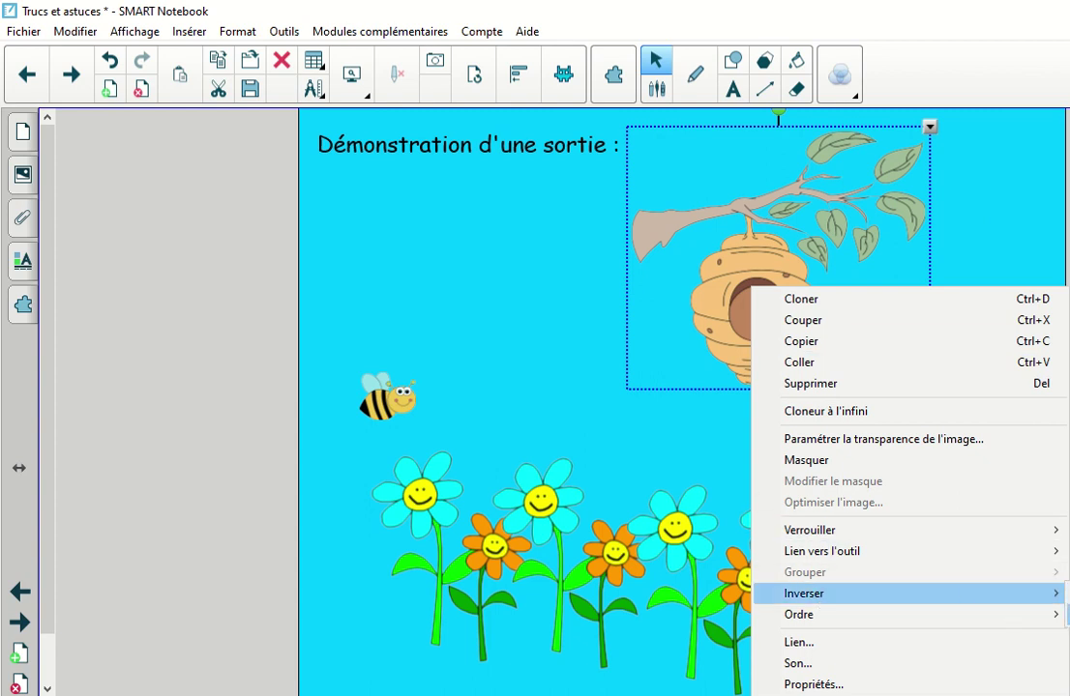
click(1067, 616)
drag(779, 342, 1020, 160)
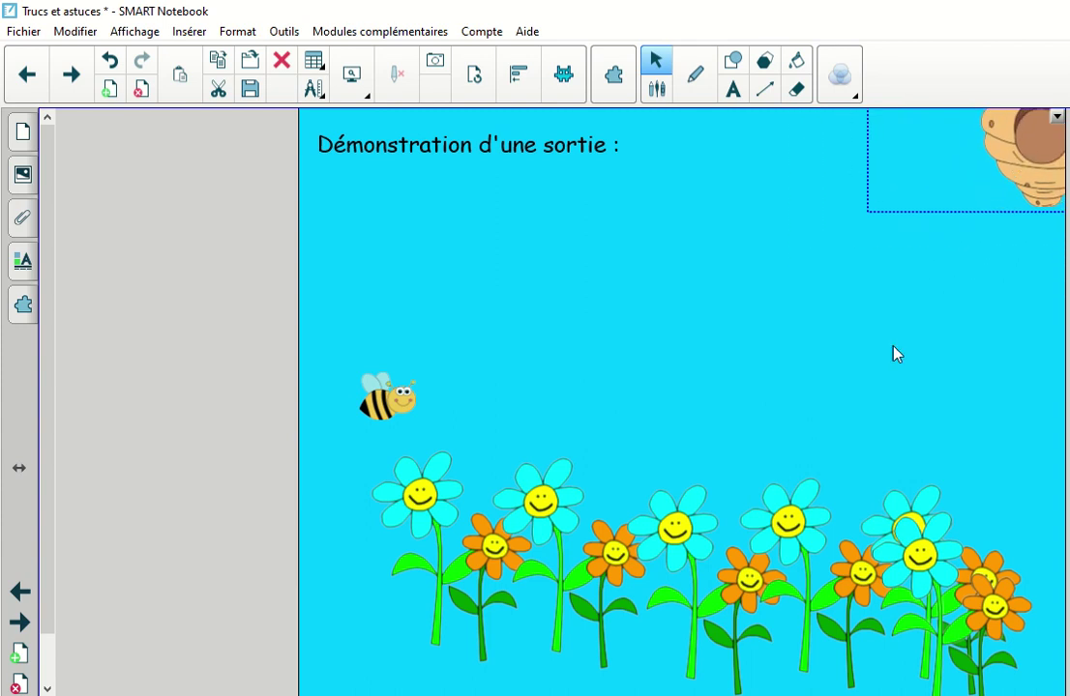
click(880, 403)
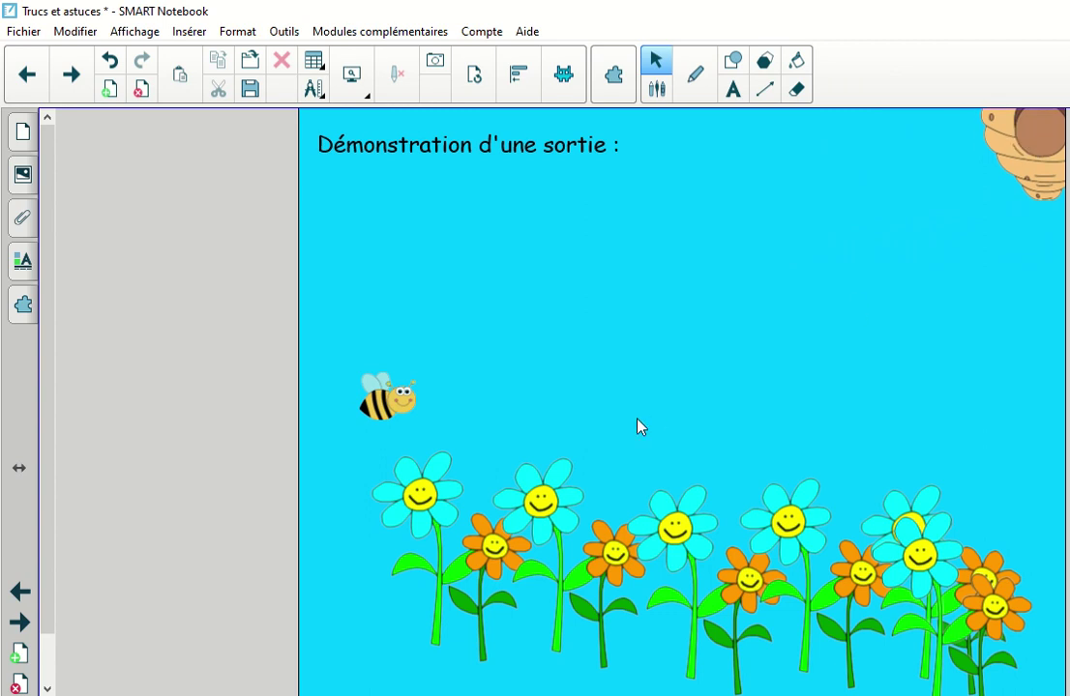
Give the bee an object animation of type Sortie with the direction Haut droite.
right_click(379, 400)
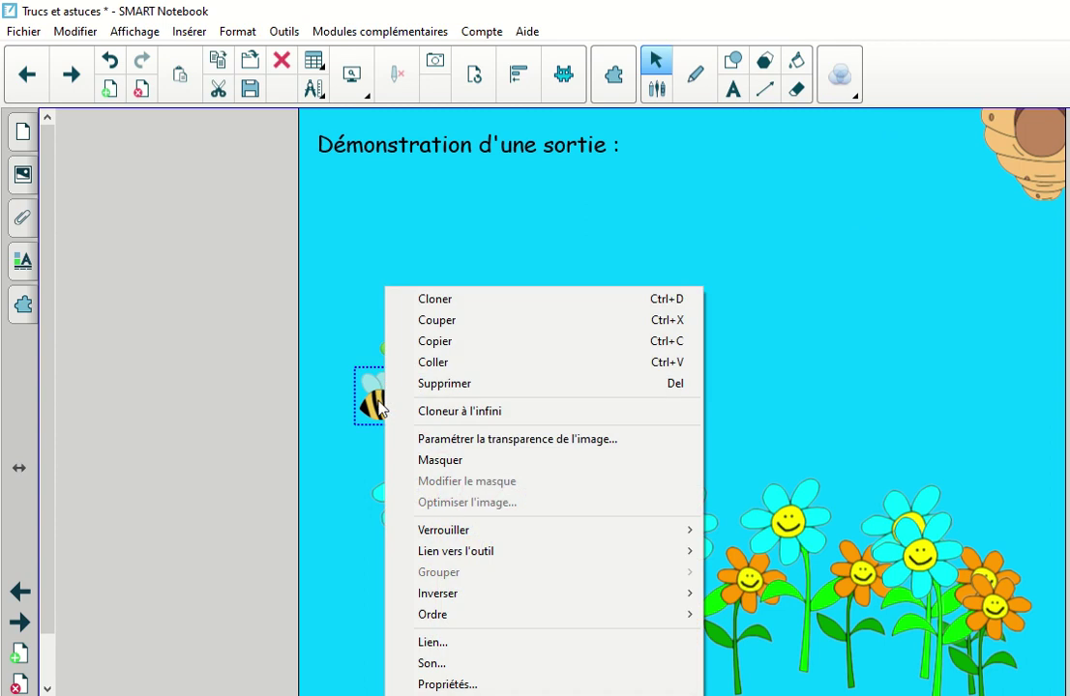
click(24, 261)
click(217, 148)
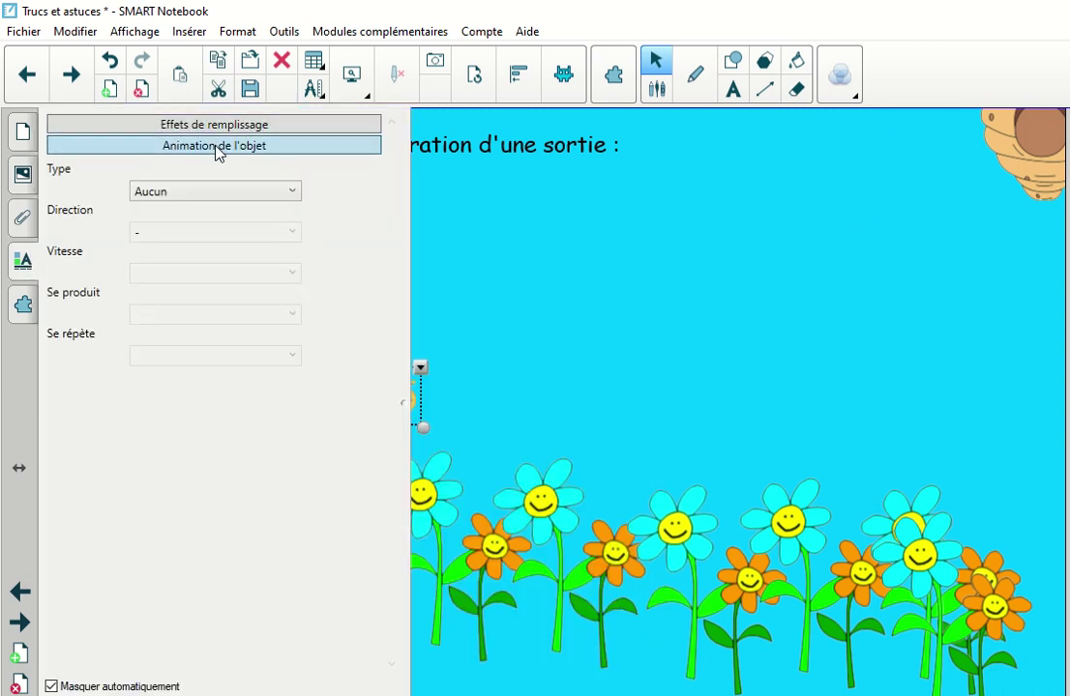
click(216, 194)
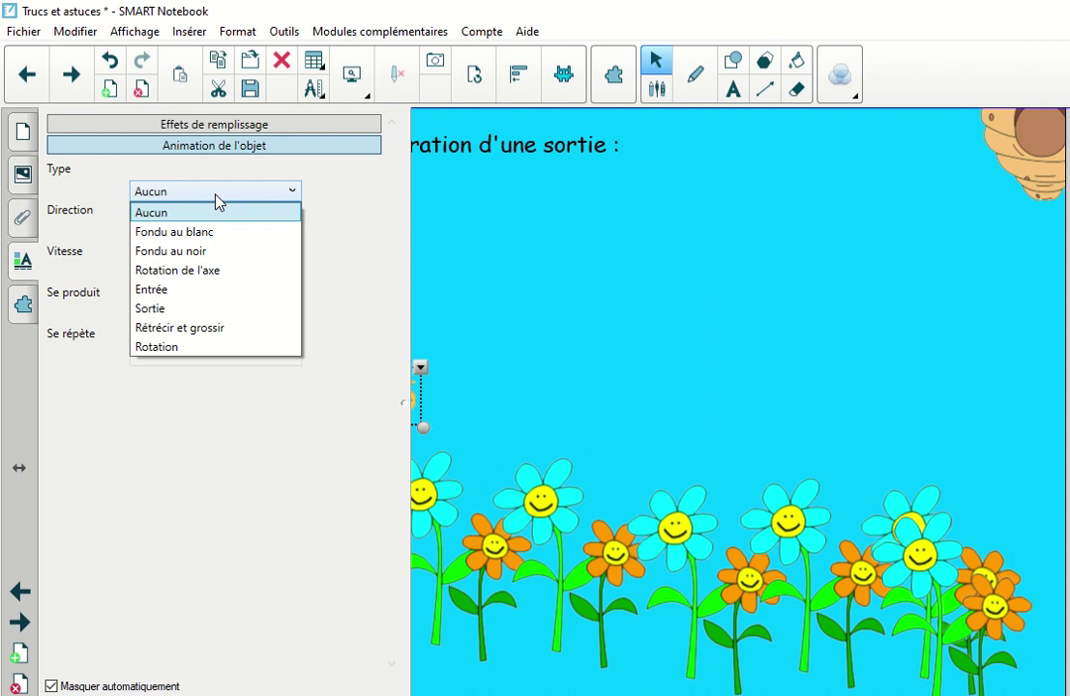
click(180, 320)
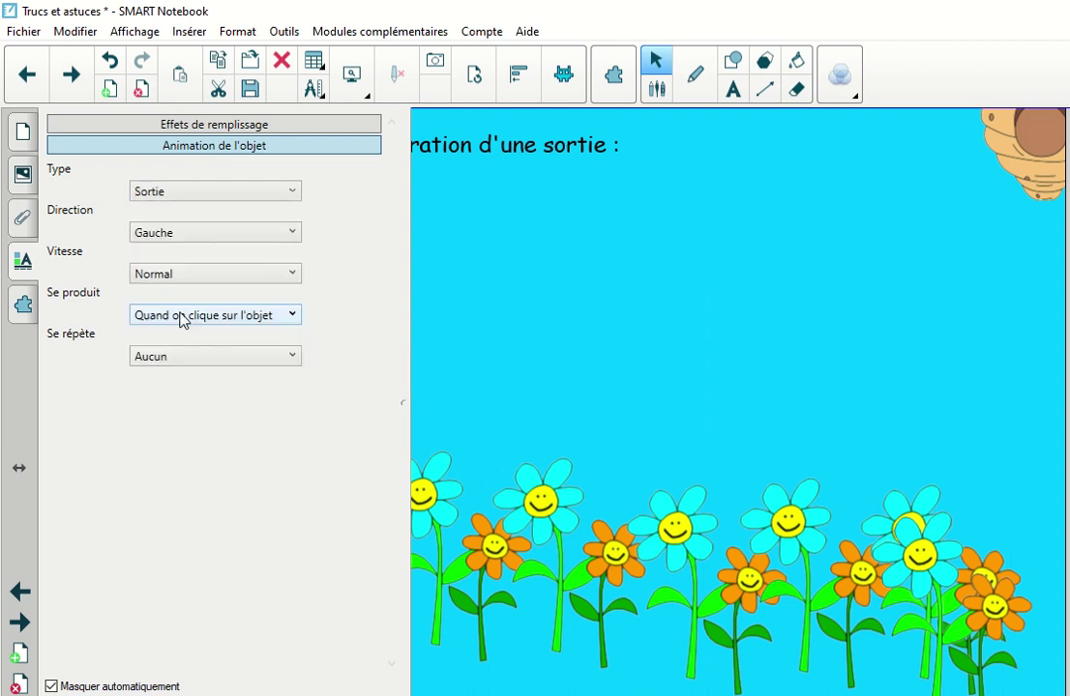
click(196, 234)
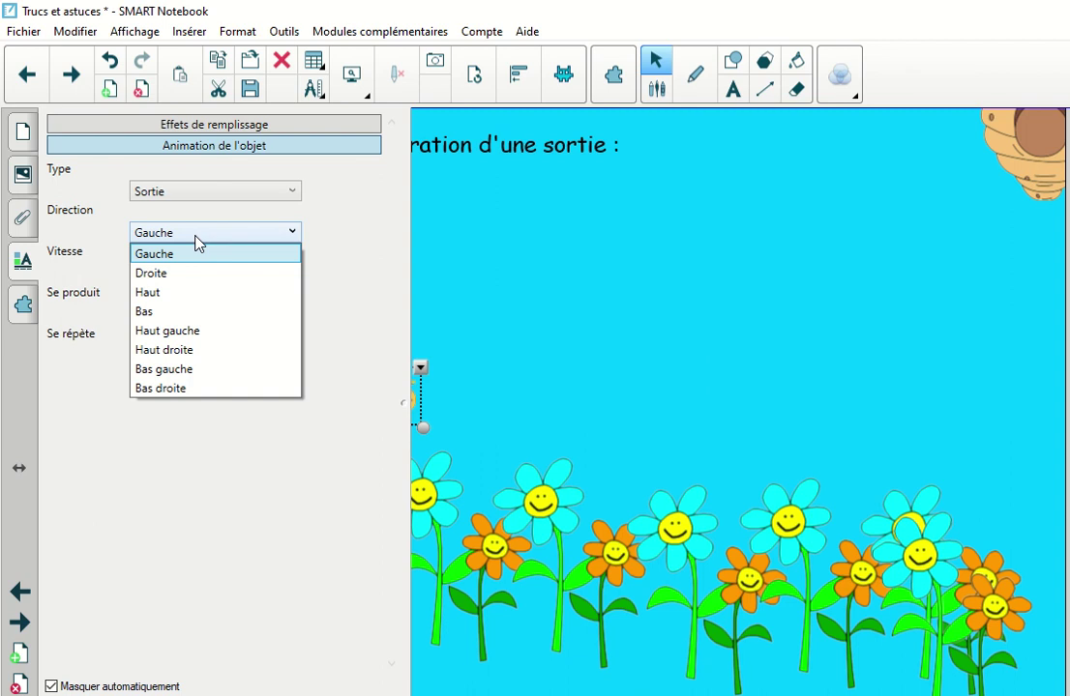
click(197, 350)
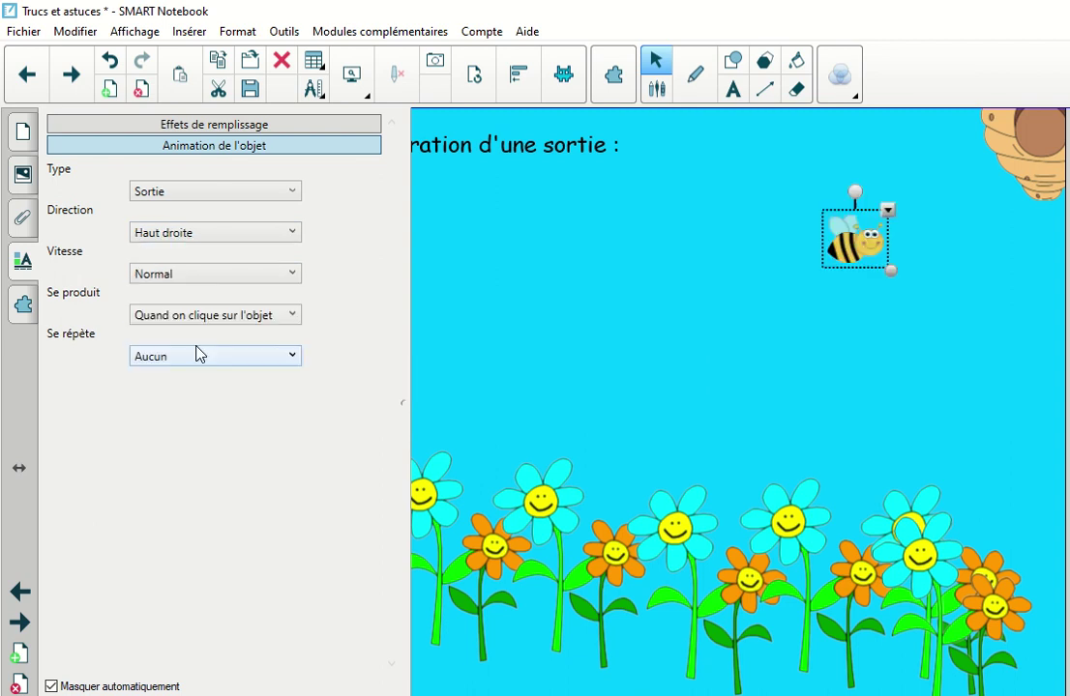
Set the bee's animation speed to Lente, its trigger to "Quand on entre sur la page" and its repetition to Toujours.
click(179, 277)
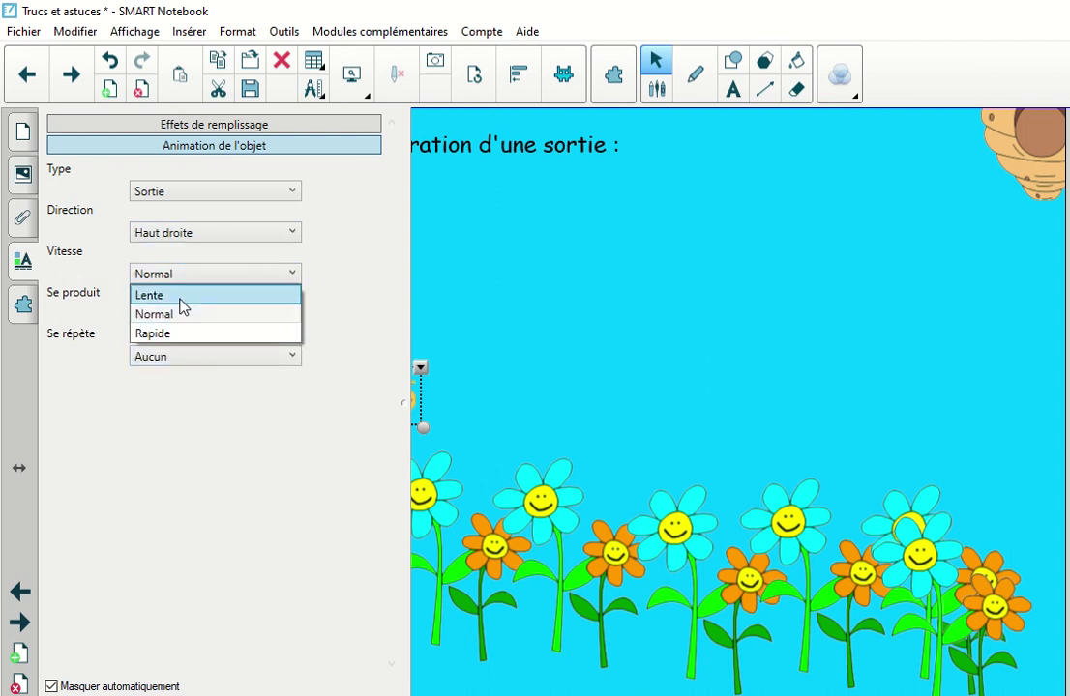
click(182, 296)
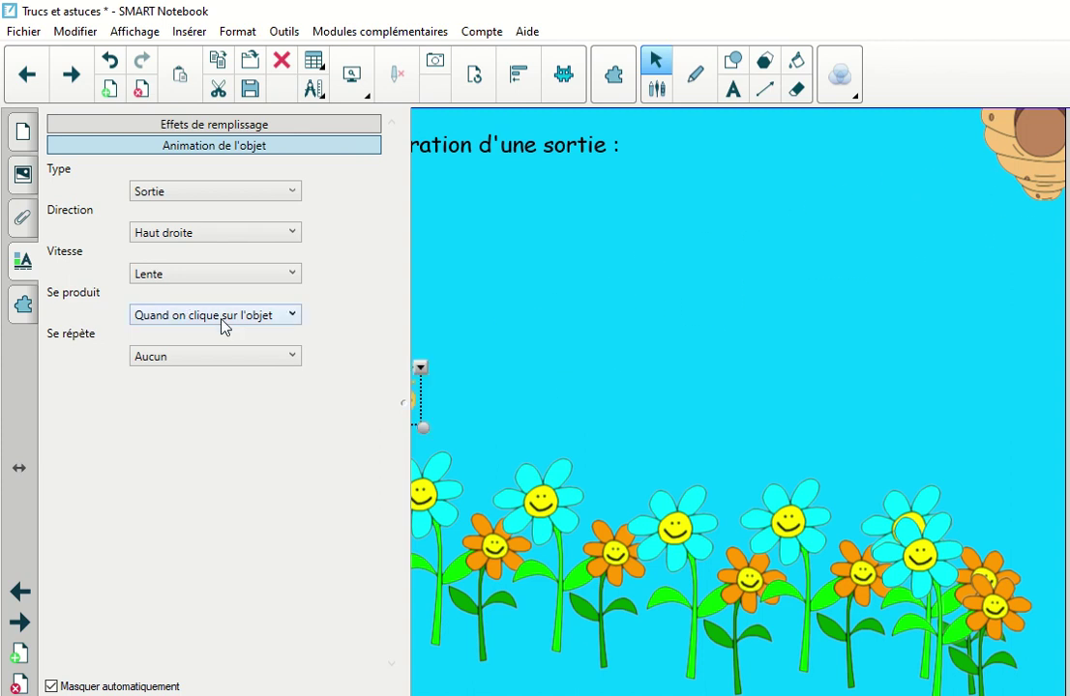
click(222, 319)
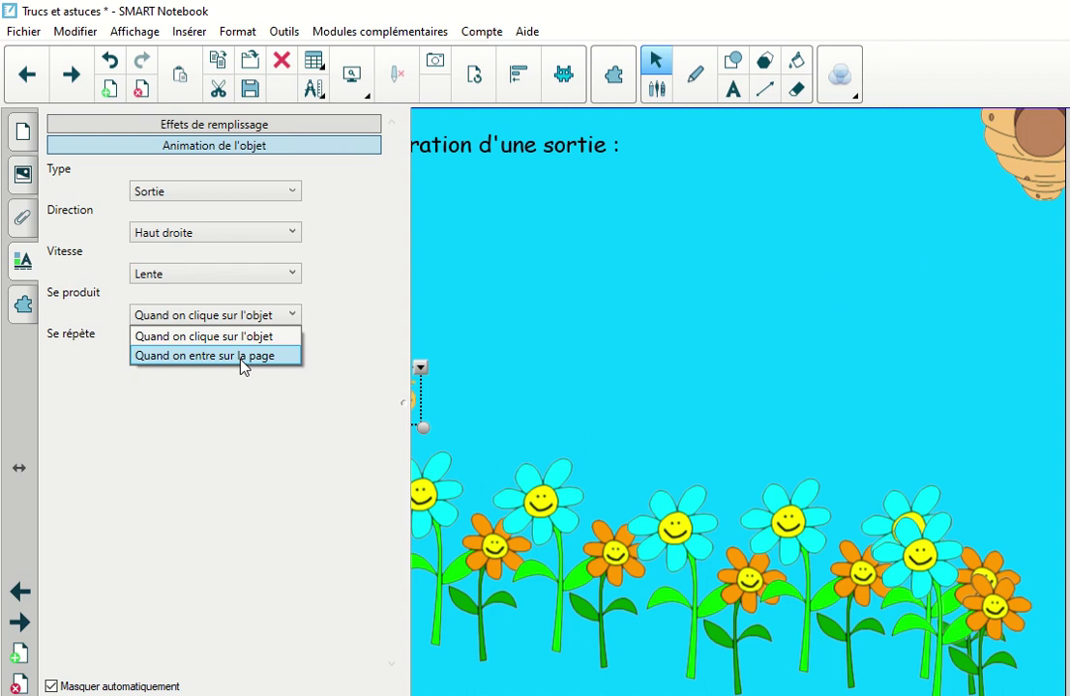
click(241, 358)
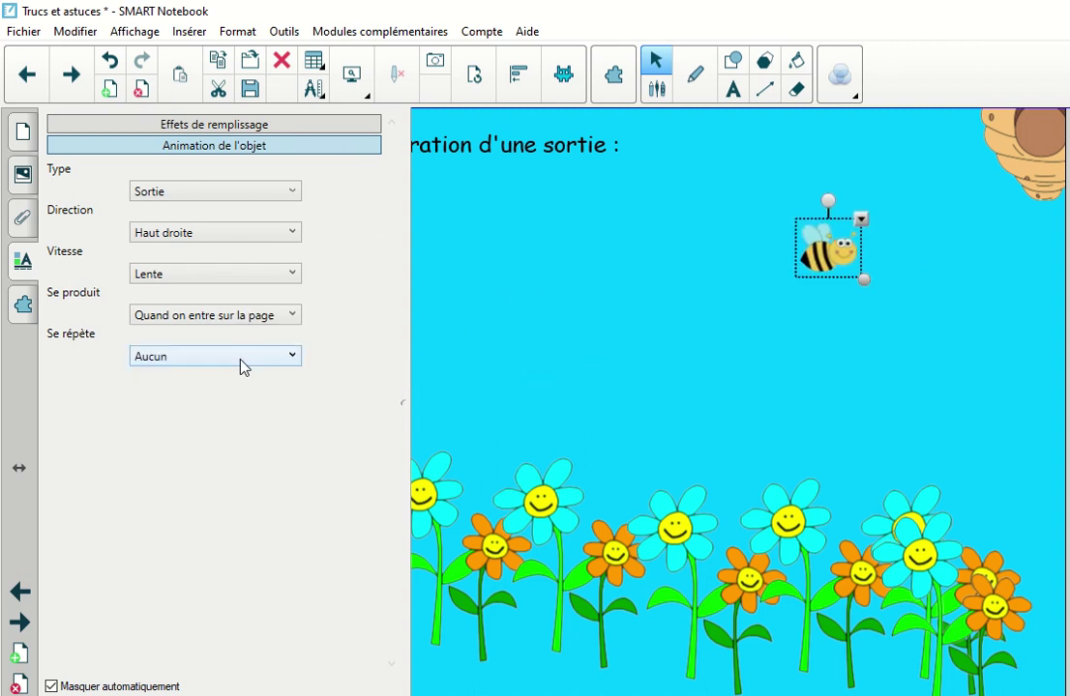
click(242, 366)
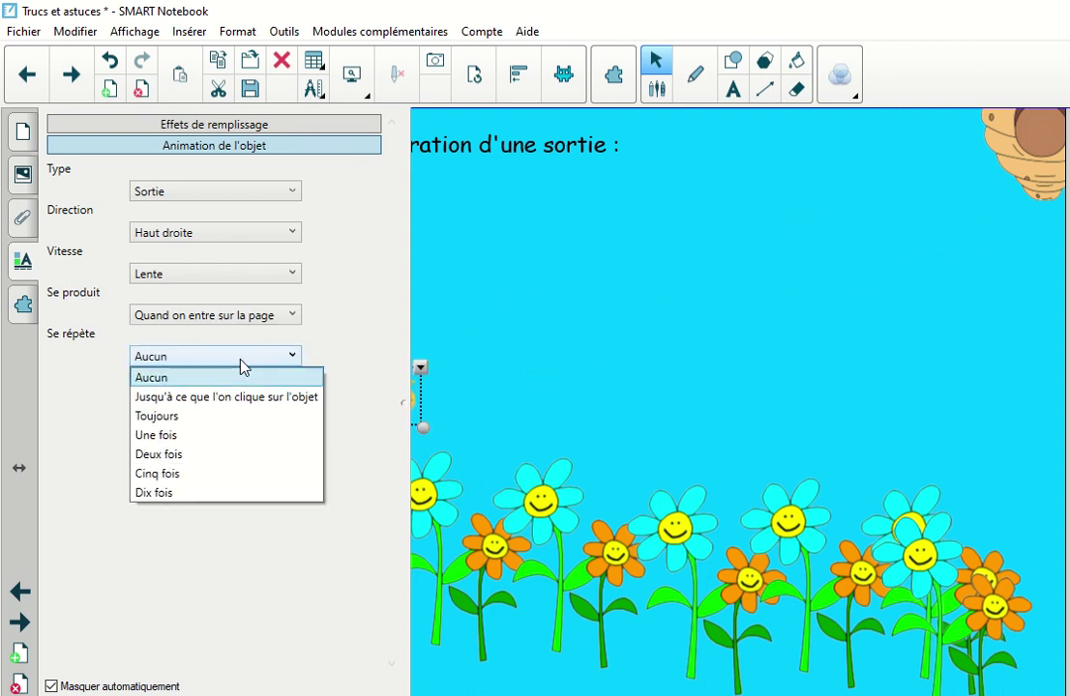
click(170, 416)
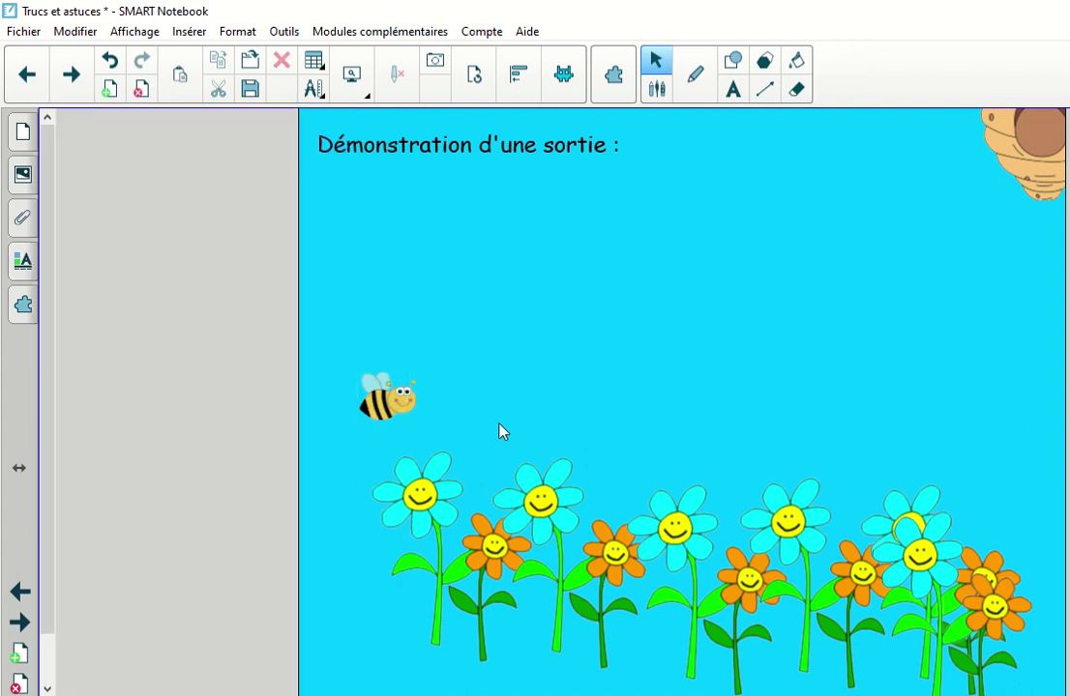
Leave and re-enter the "Démonstration d'une sortie" page to preview the bee's animation.
click(29, 70)
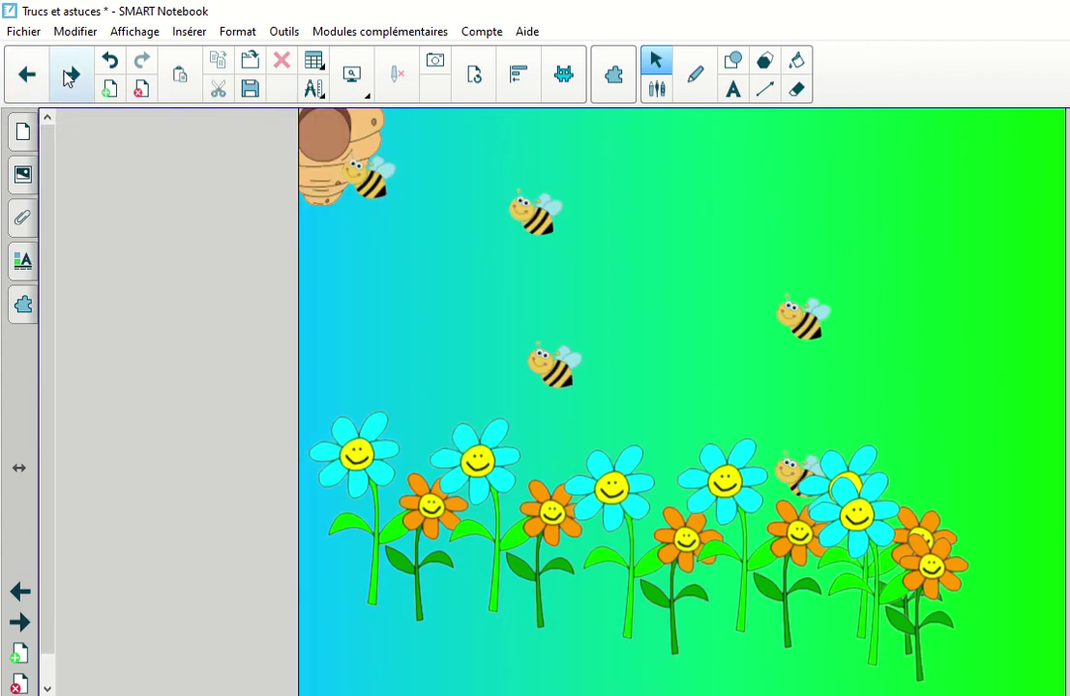
click(72, 80)
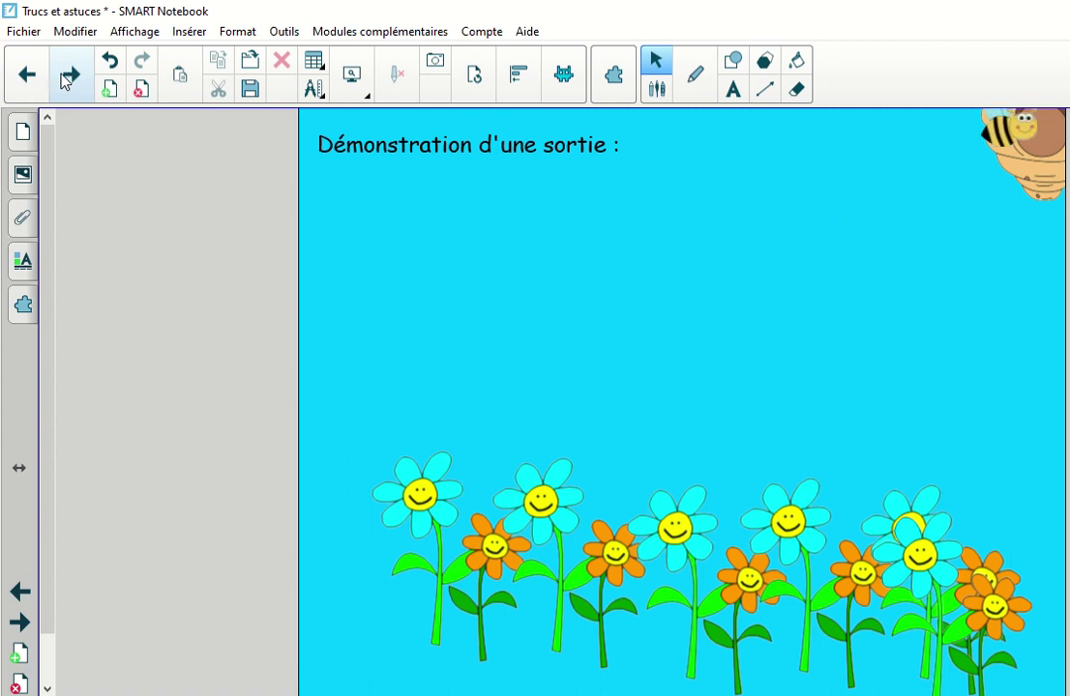
click(539, 368)
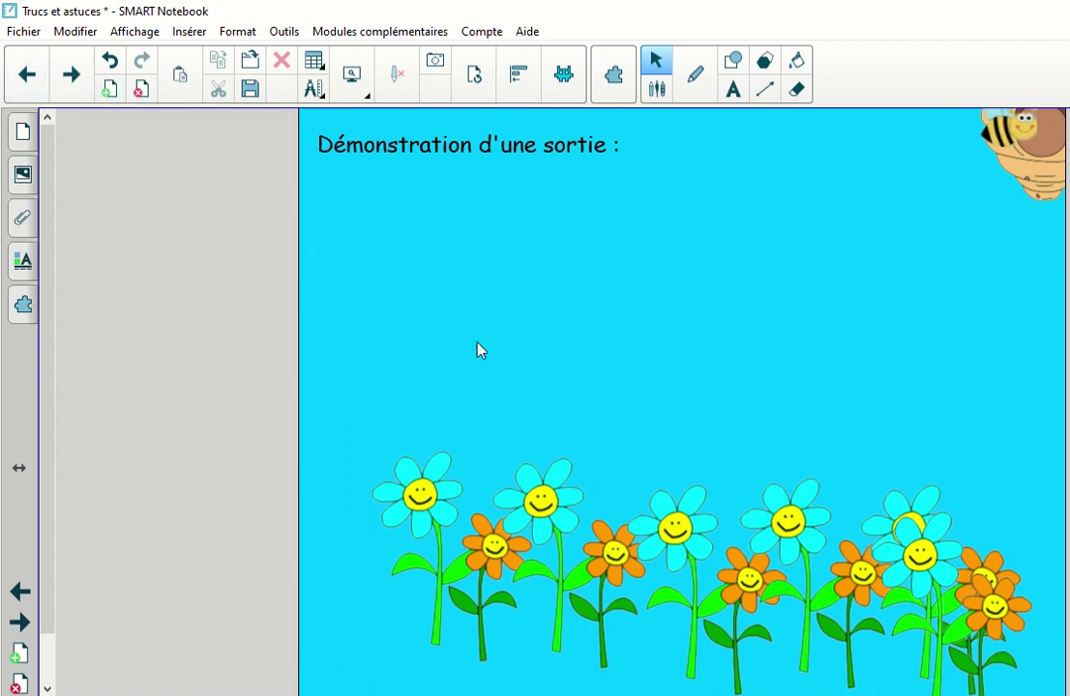
Lock the flowers, the page title and the beehive in place on the exit demonstration page.
click(481, 350)
right_click(481, 350)
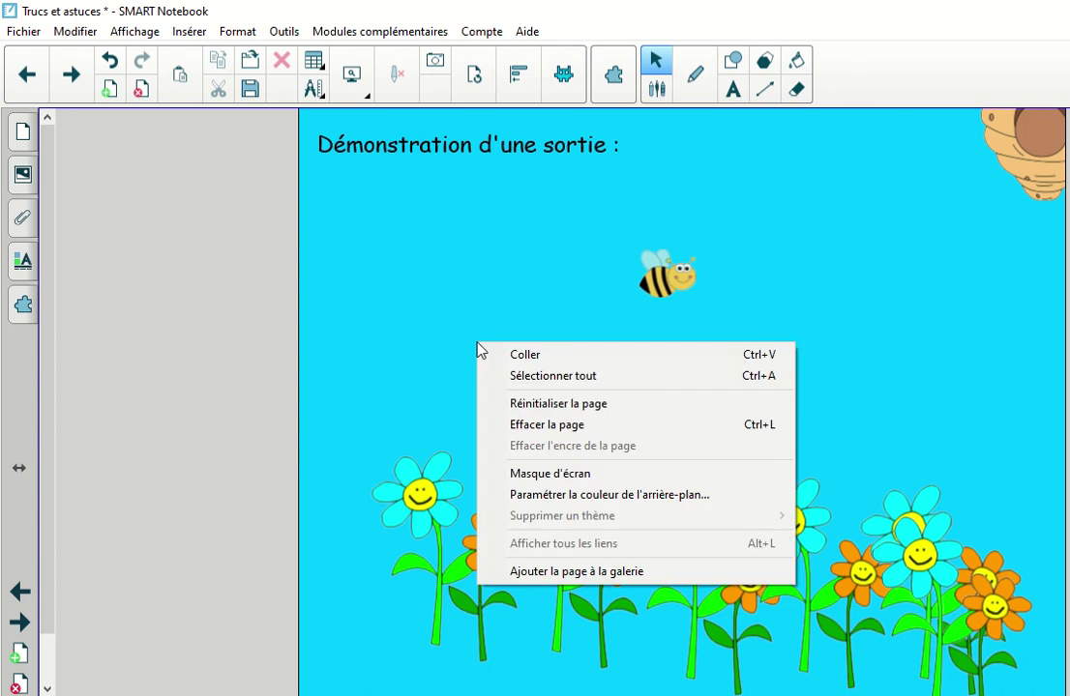
click(406, 348)
drag(371, 446, 1064, 677)
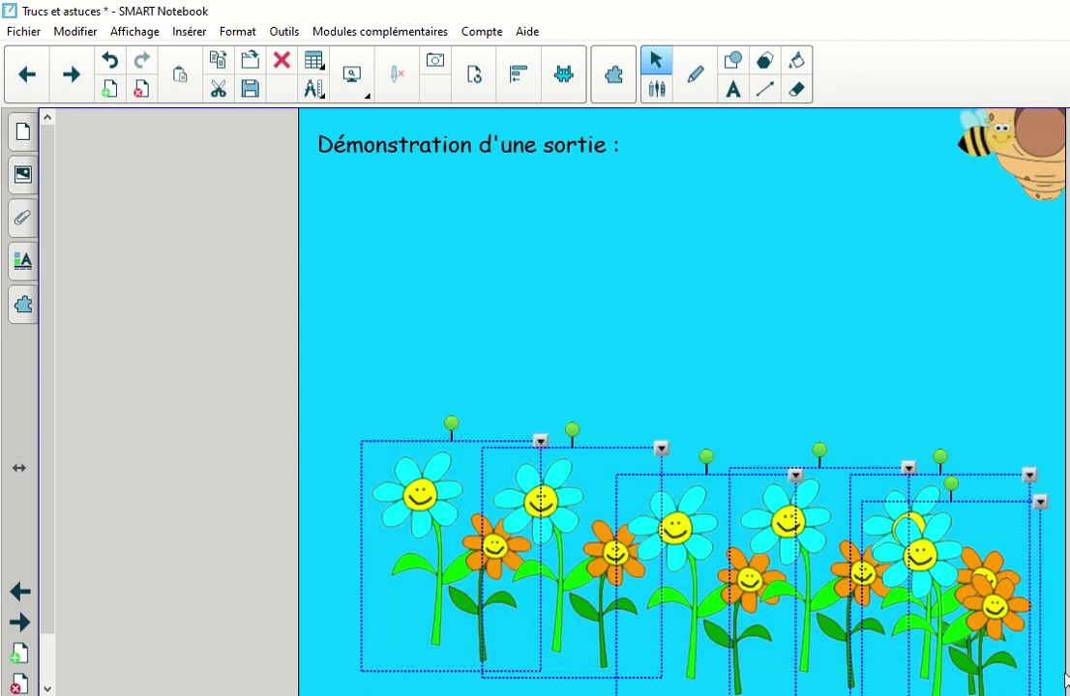
click(1064, 679)
click(492, 151)
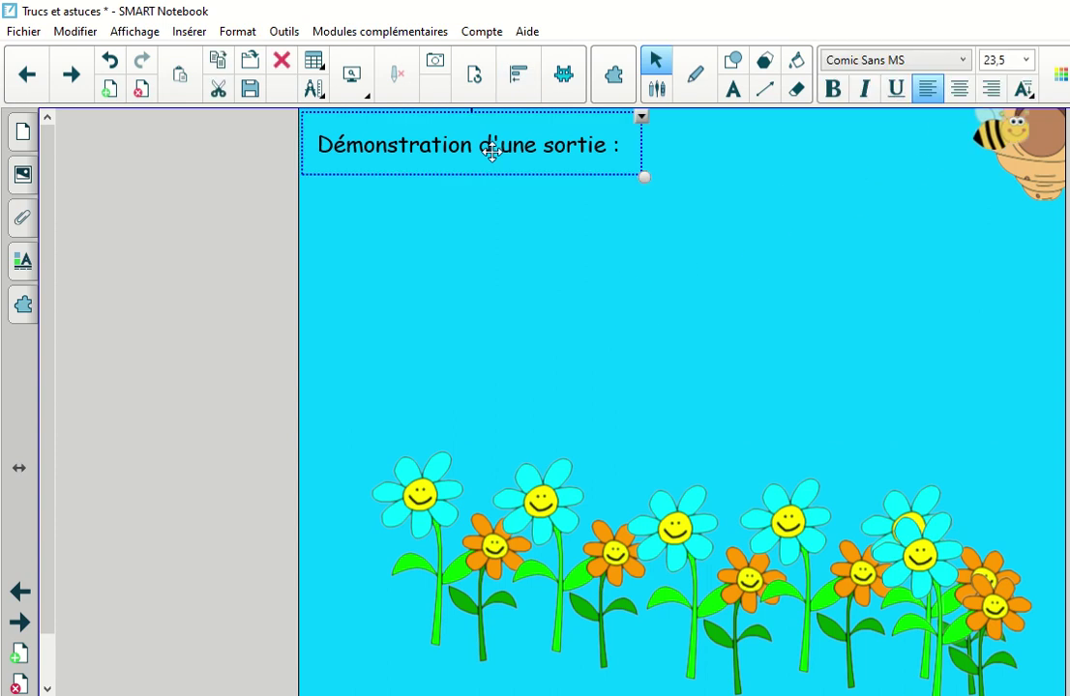
click(883, 132)
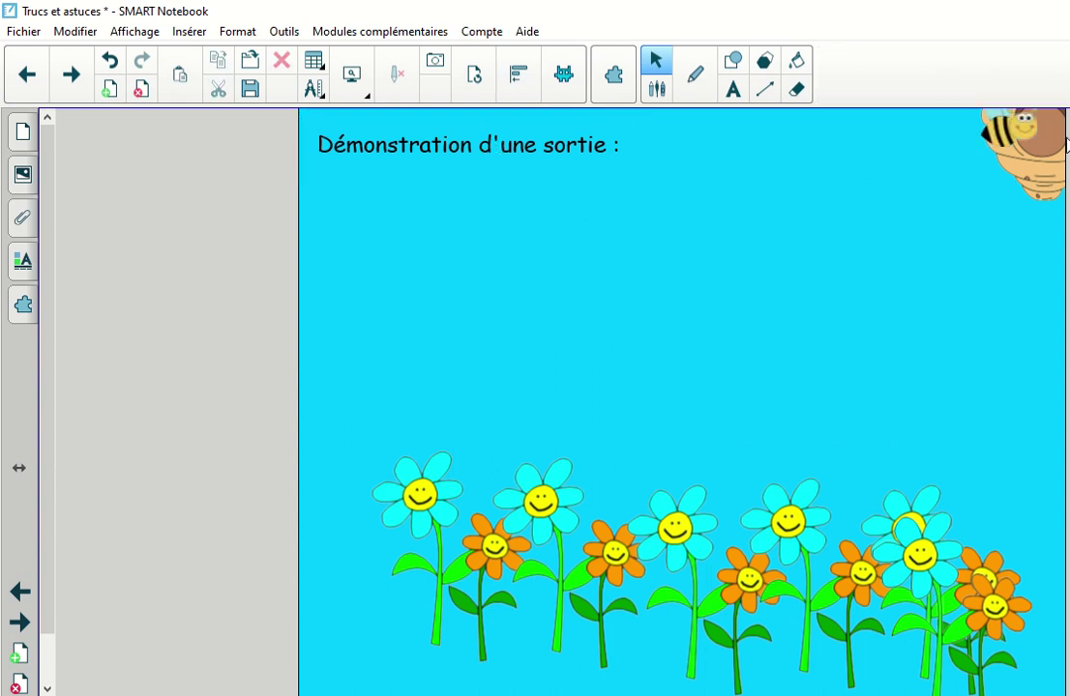
click(1031, 148)
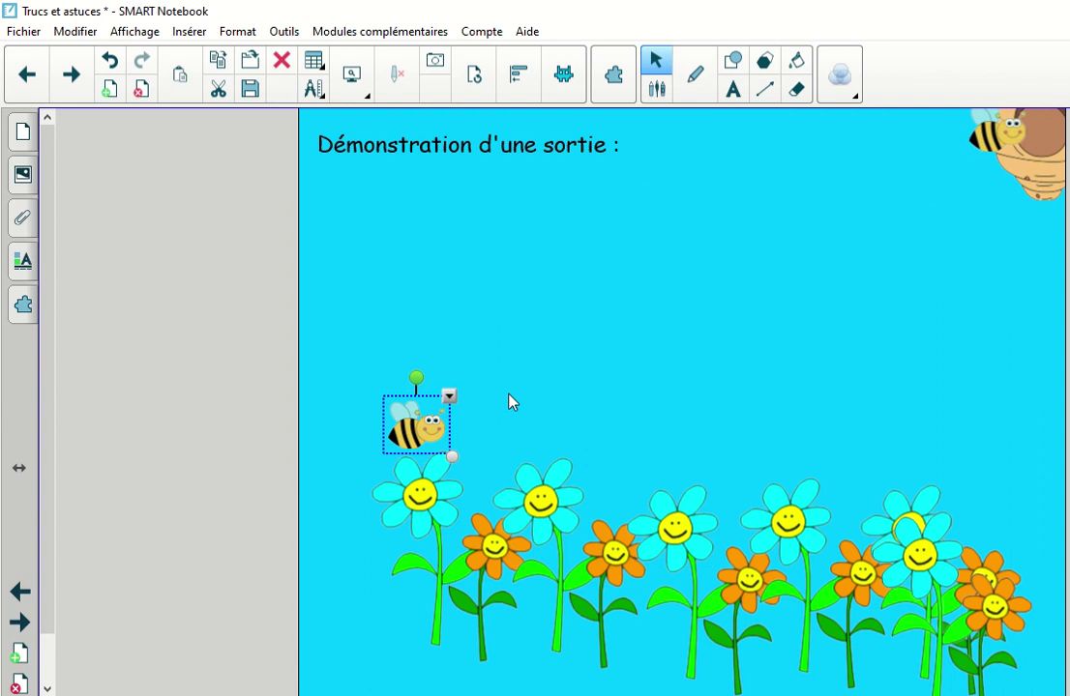
Duplicate the animated bee and spread the copies across the sky, among the flowers and to the left of the flower row.
drag(425, 435, 514, 229)
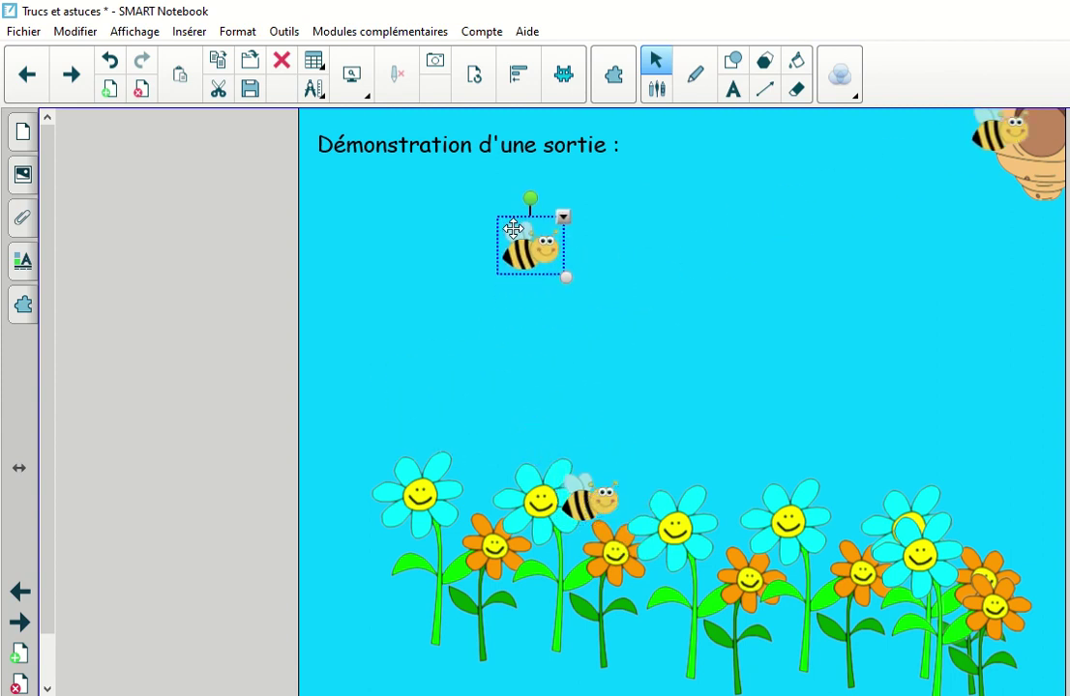
key(ctrl+d)
drag(571, 287, 972, 234)
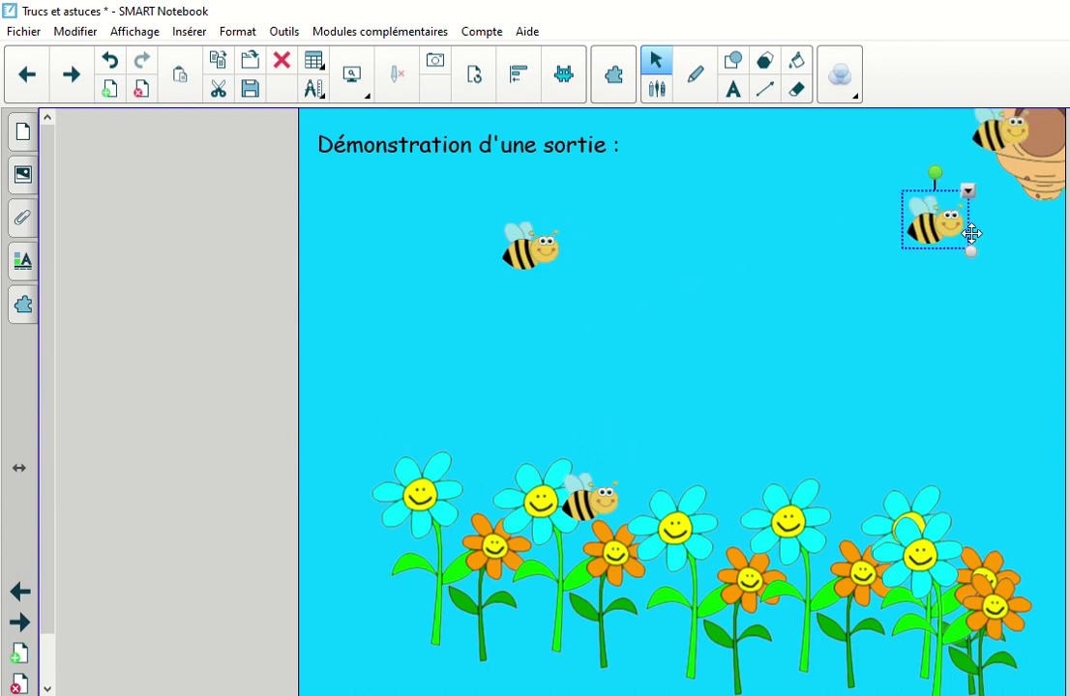
key(ctrl+d)
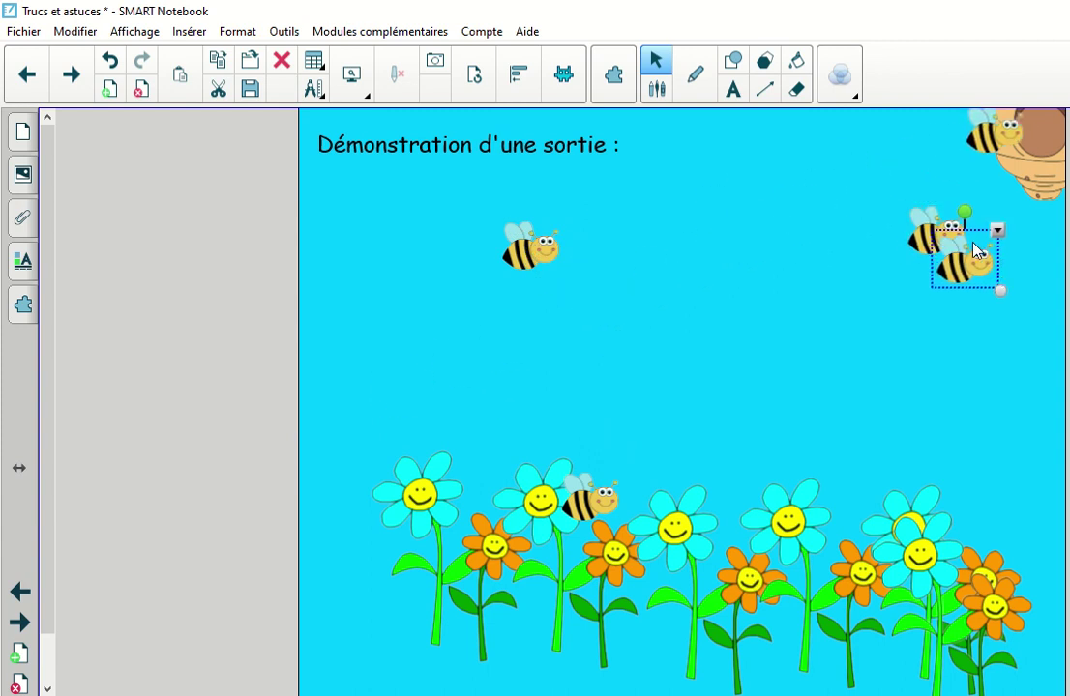
drag(972, 267, 303, 626)
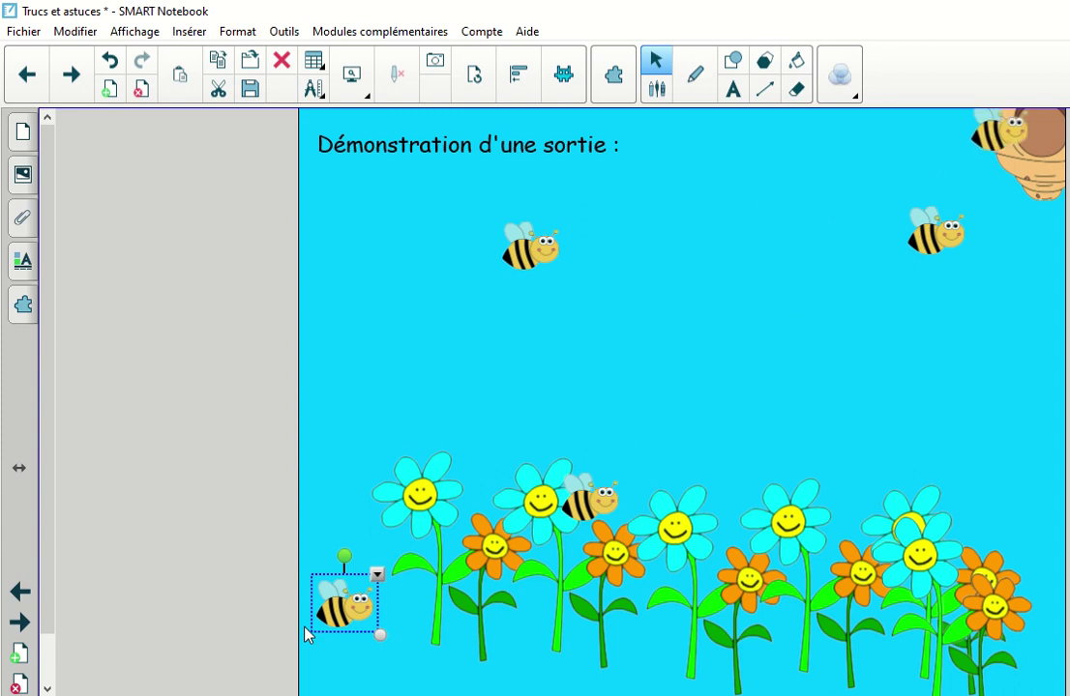
Select all the bees at once and check the object animation settings they share.
click(455, 653)
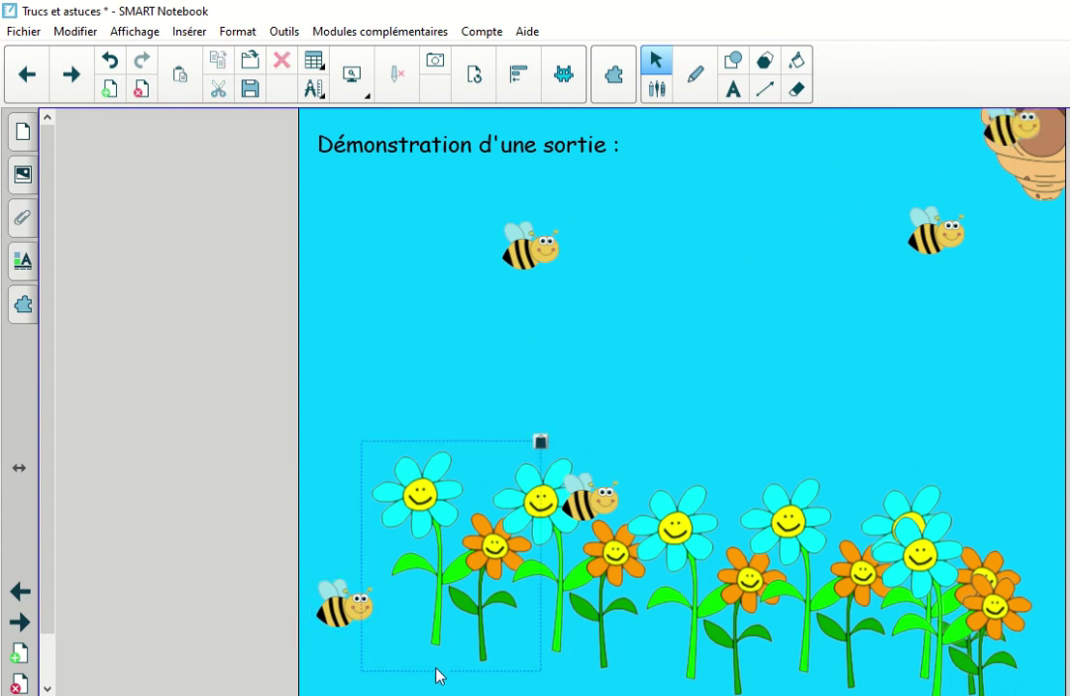
key(ctrl+a)
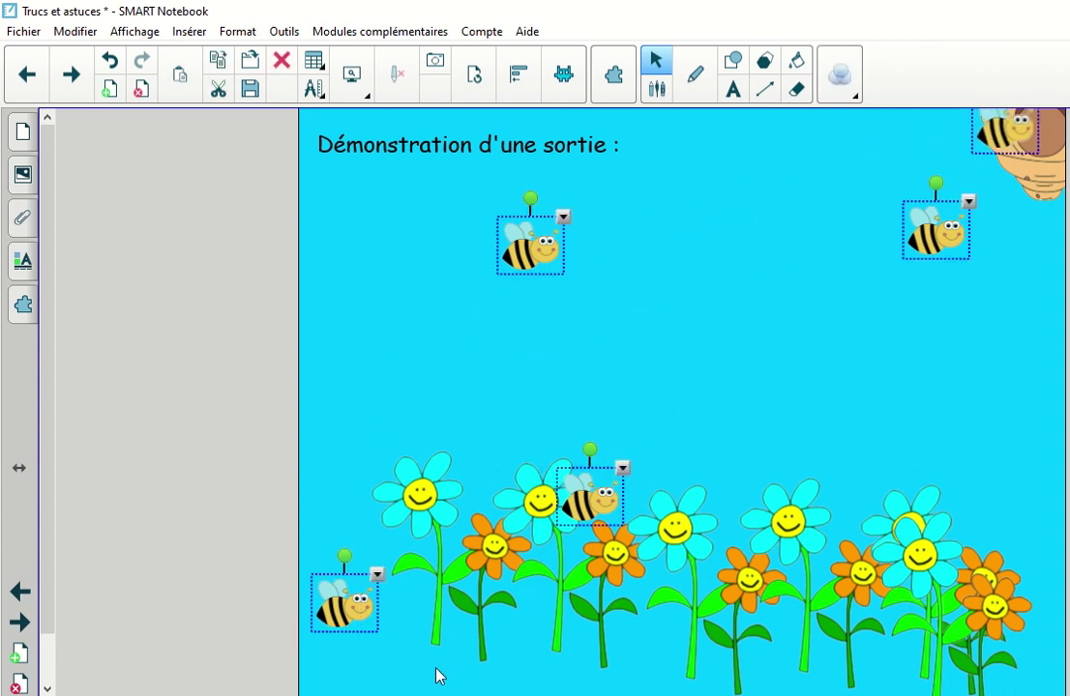
click(25, 263)
click(213, 146)
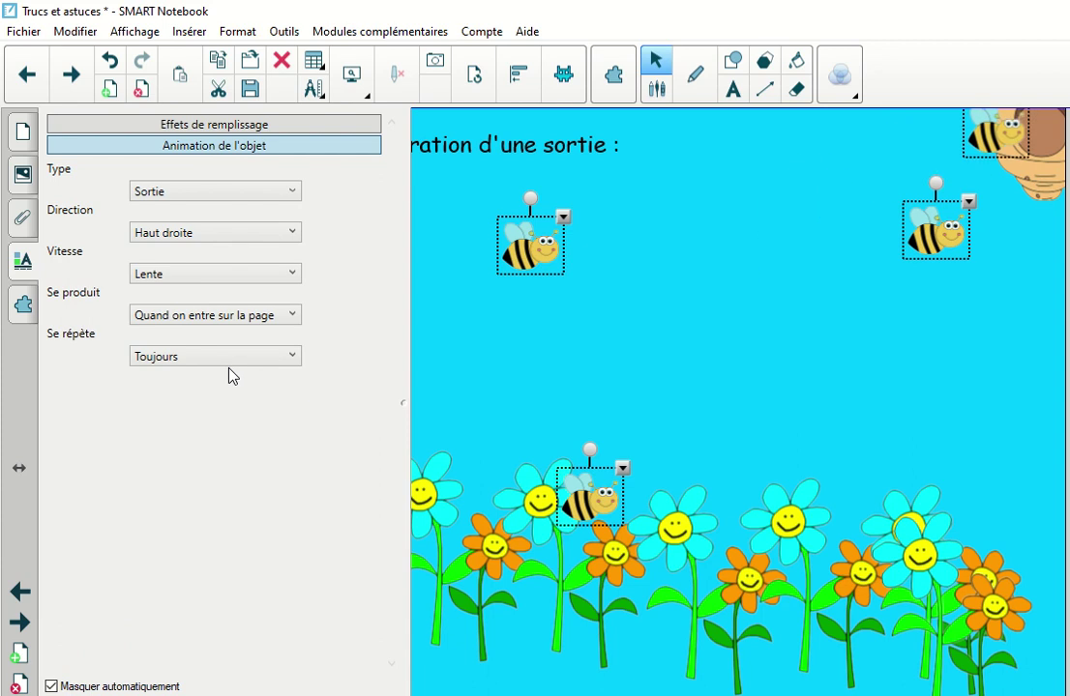
click(761, 437)
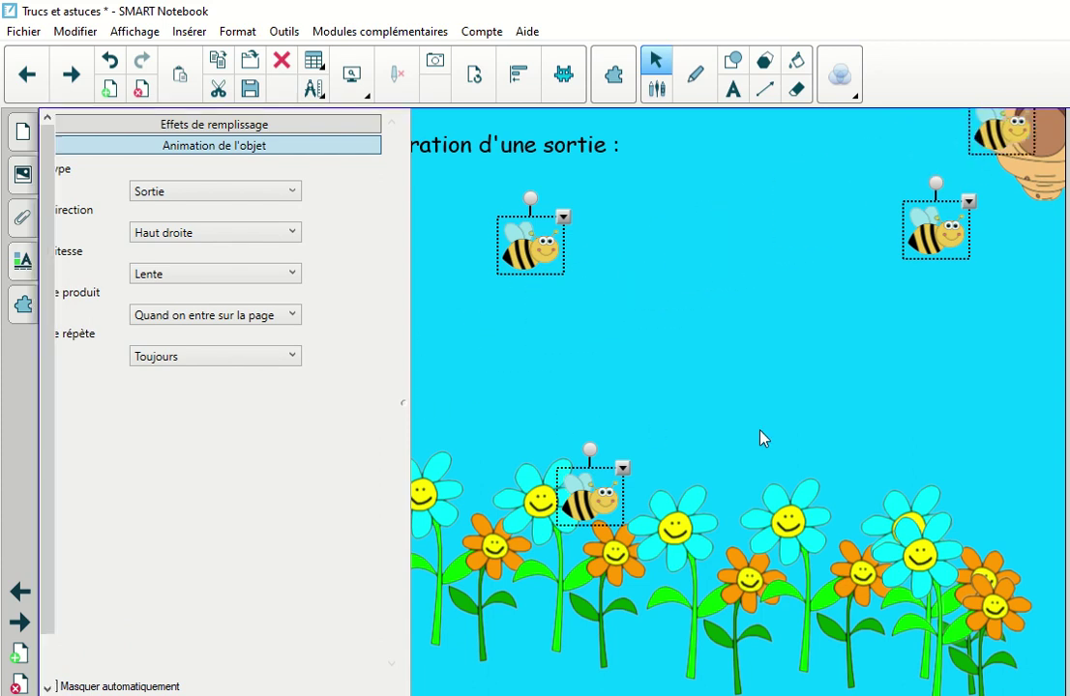
key(ctrl+a)
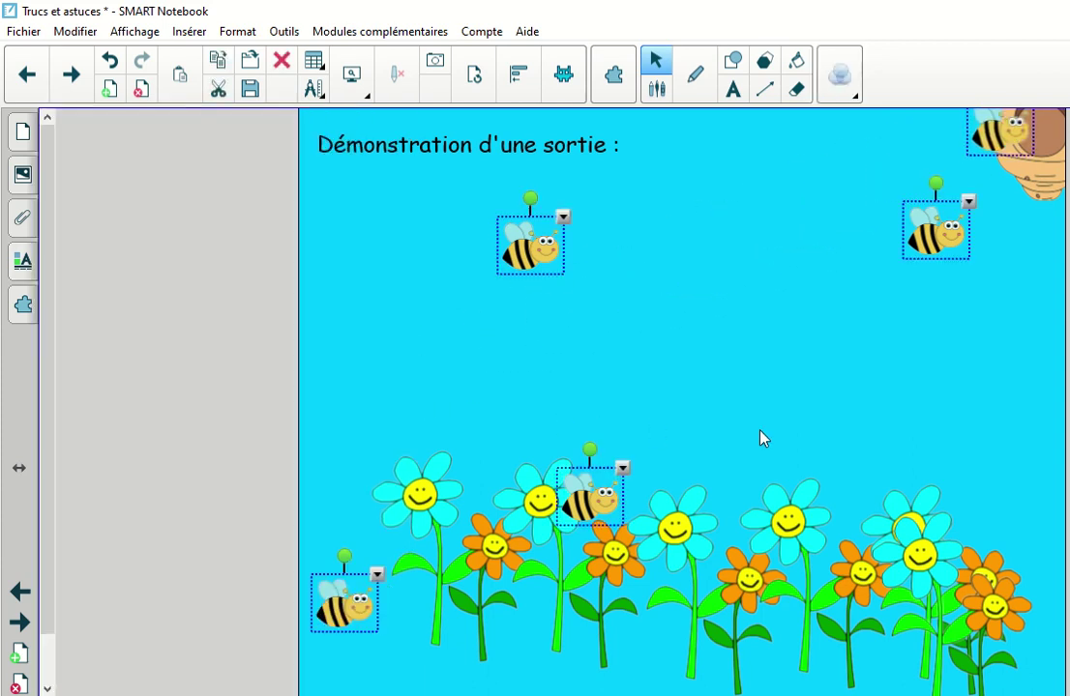
click(761, 438)
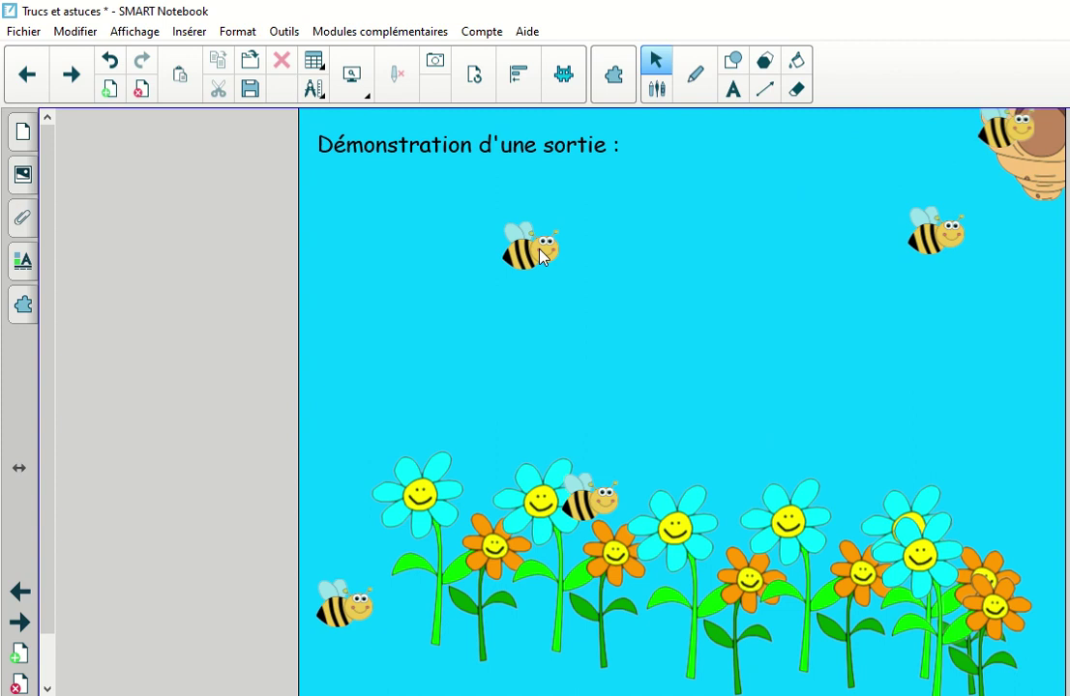
Leave and re-enter the page to preview all the bees flying to the hive together.
click(29, 75)
click(70, 78)
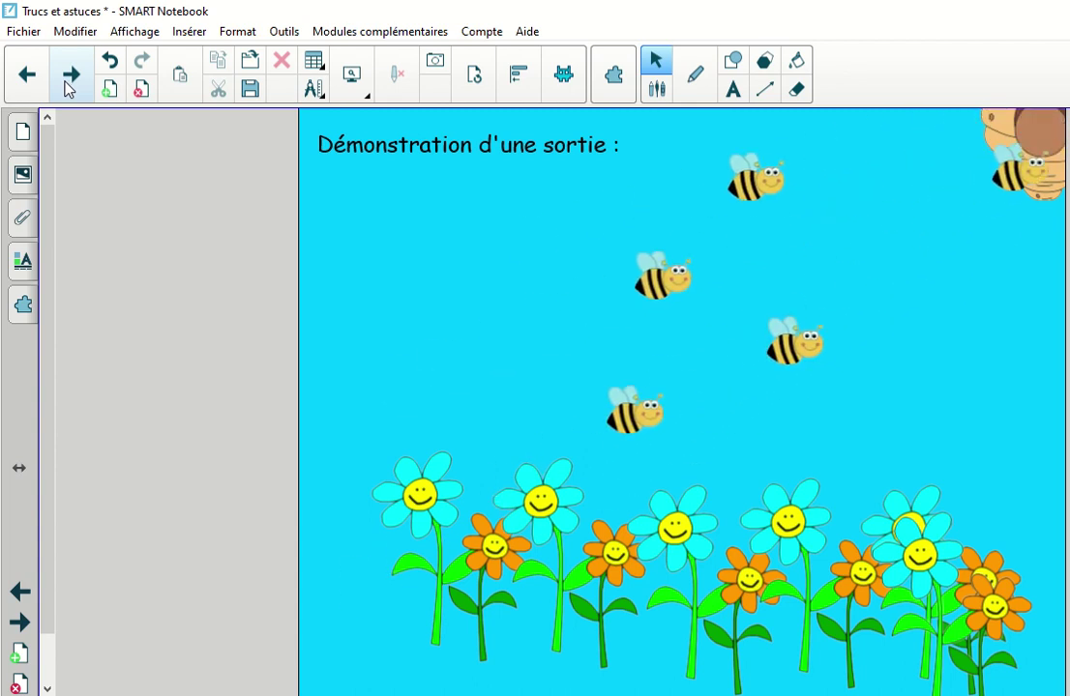
click(17, 269)
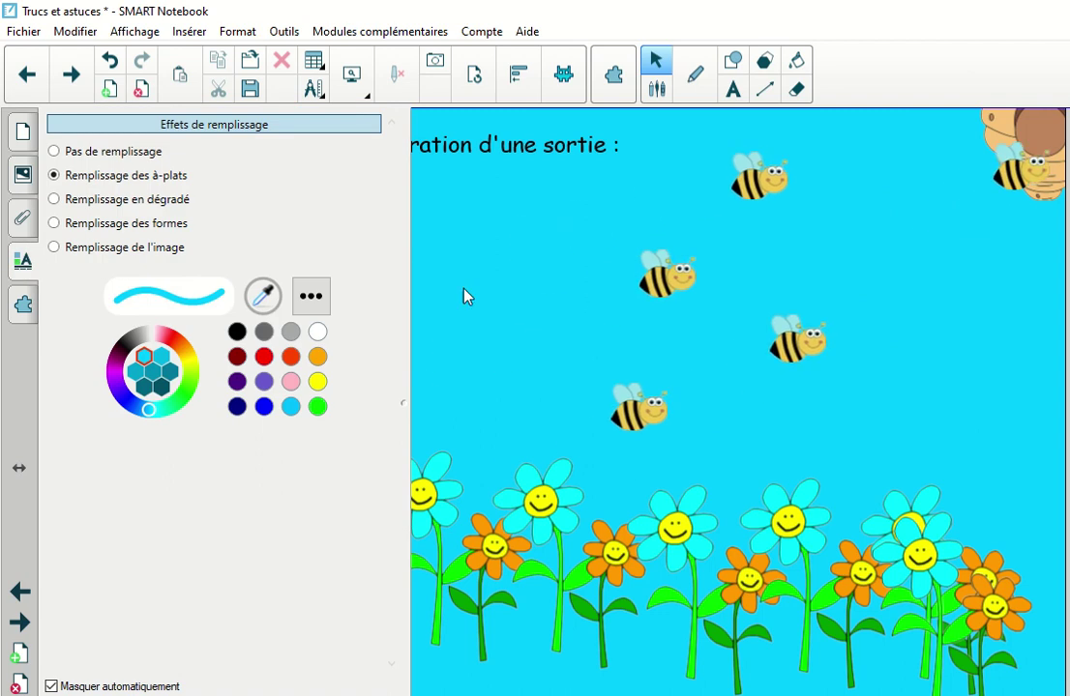
click(706, 566)
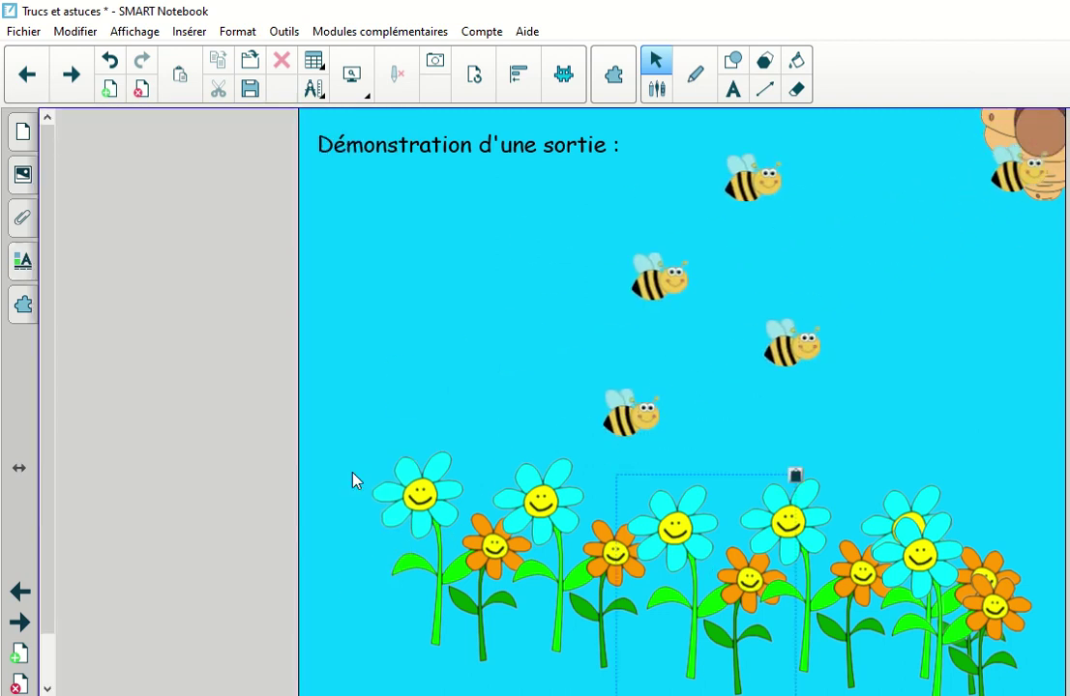
click(20, 279)
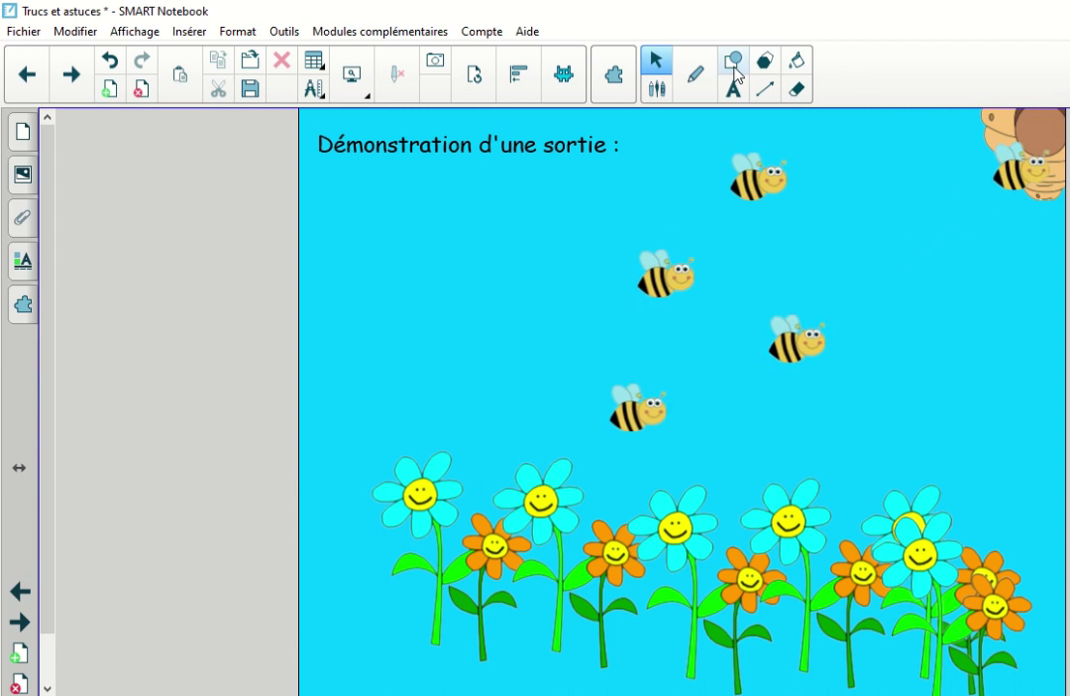
Draw a yellow star below the beehive and give it an object animation of type Sortie.
click(732, 60)
drag(908, 323, 1010, 434)
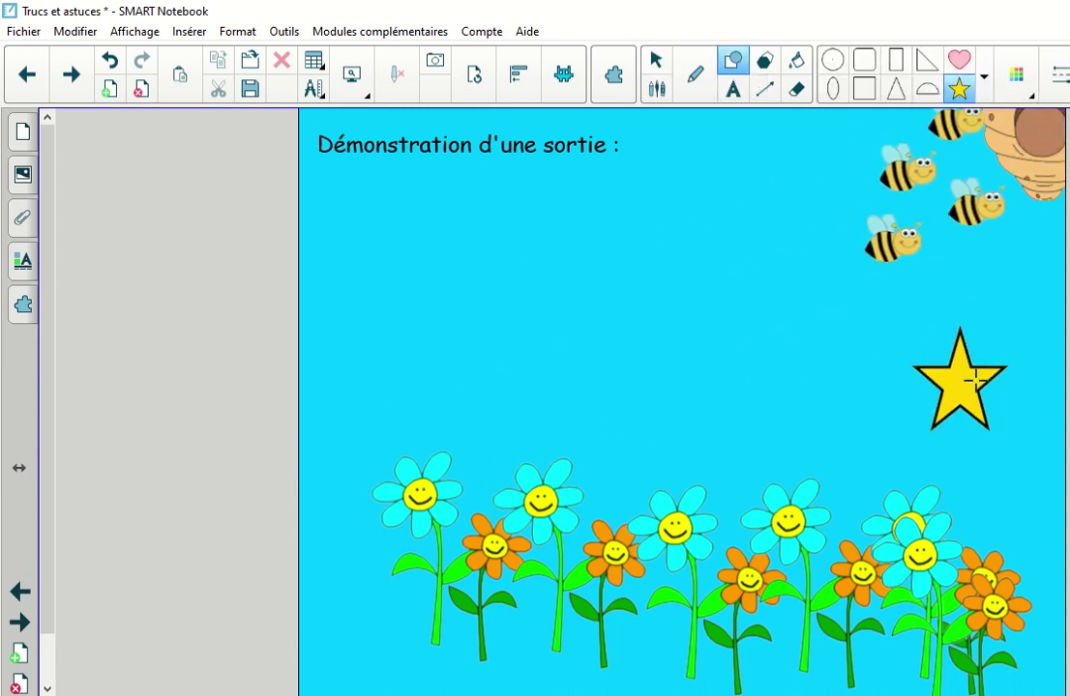
click(23, 261)
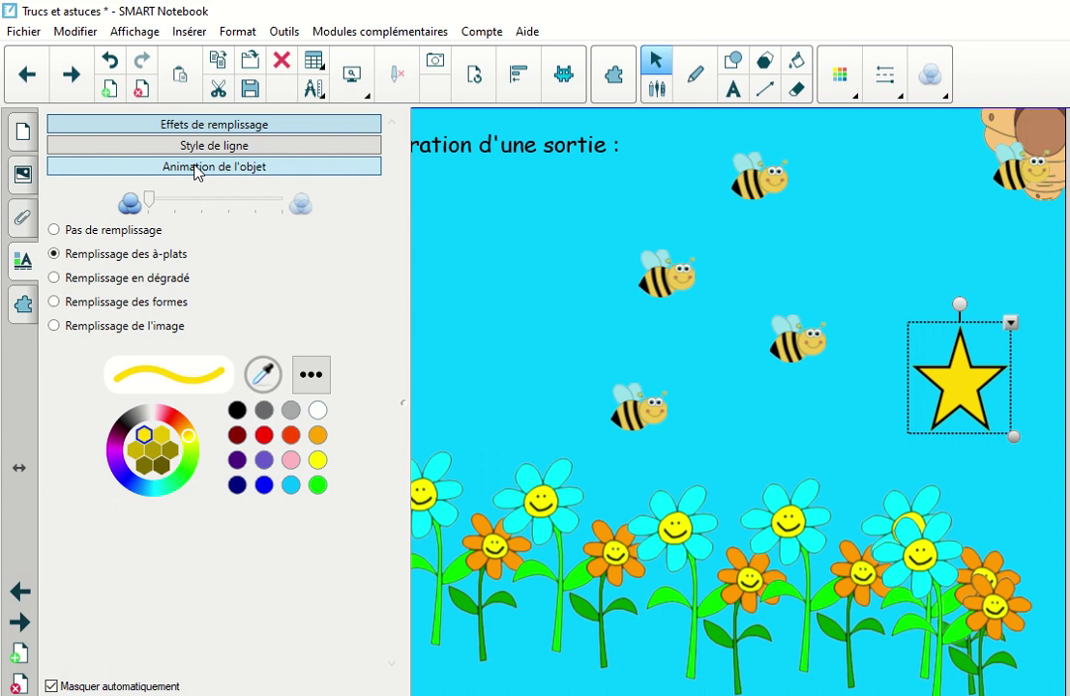
click(197, 168)
click(196, 213)
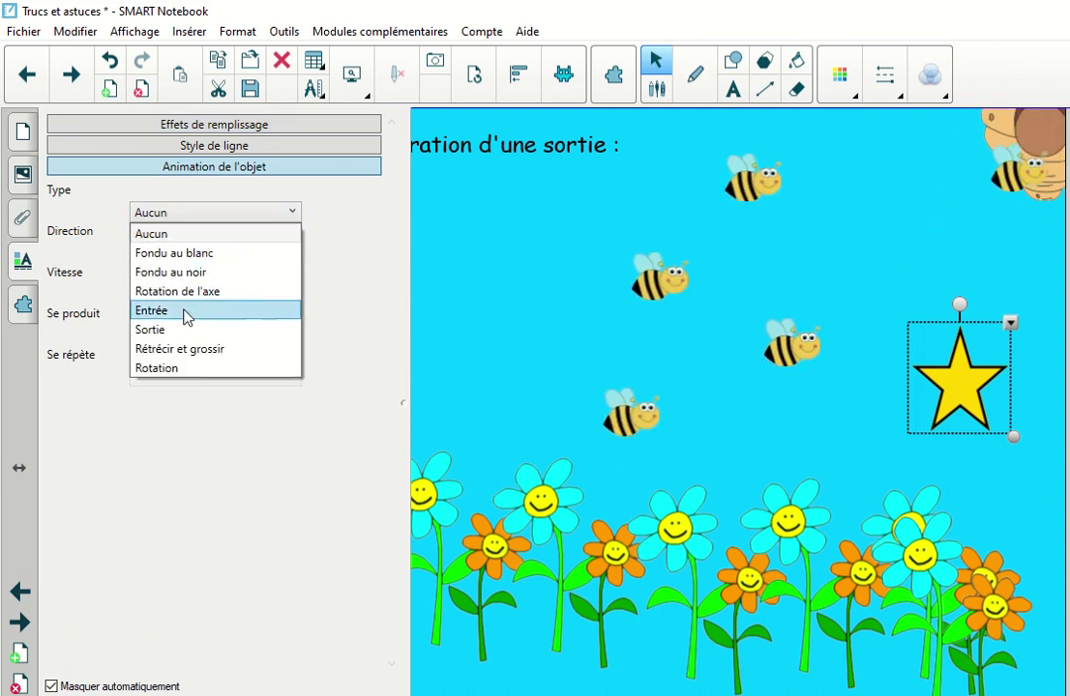
click(154, 330)
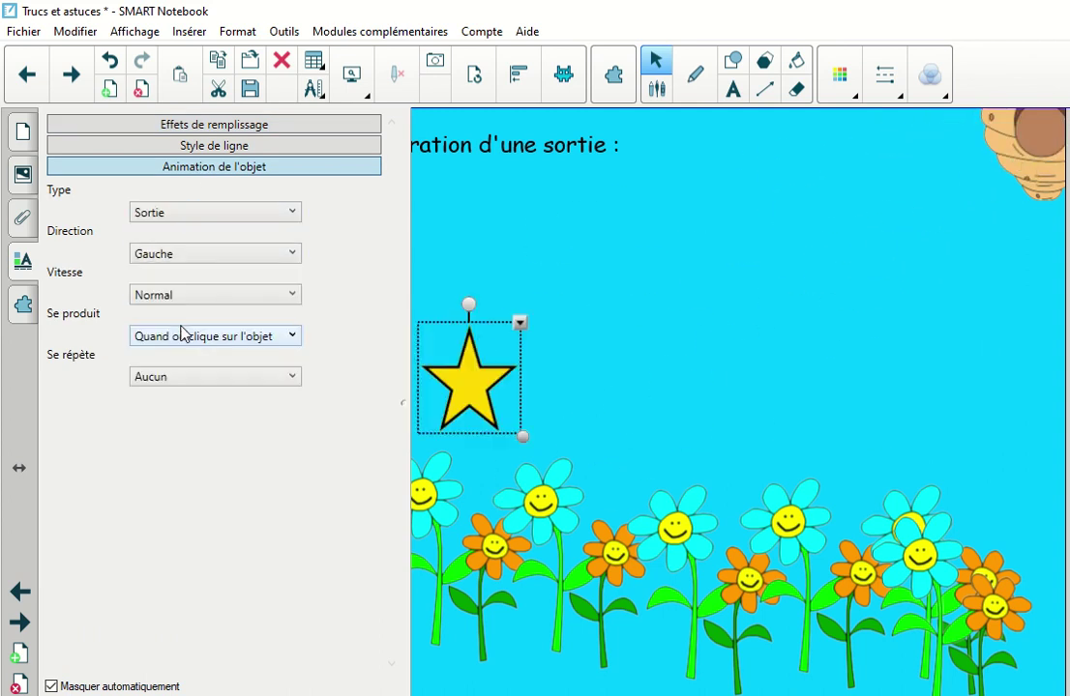
Review the exit directions available for the star, then deselect it and play its animation.
click(170, 253)
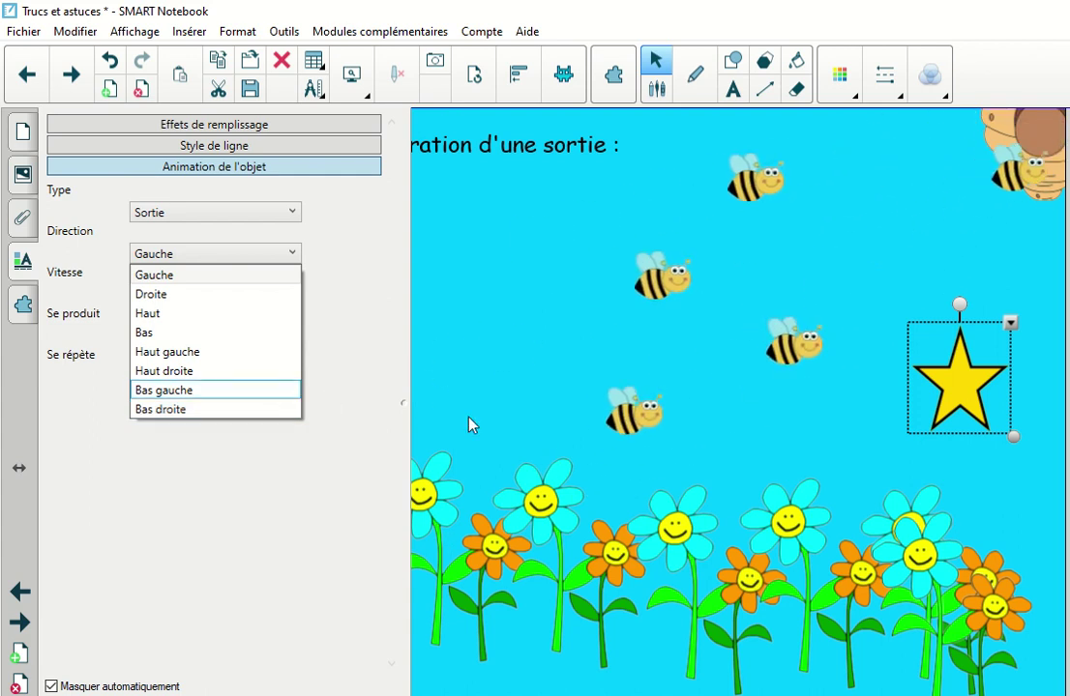
click(522, 674)
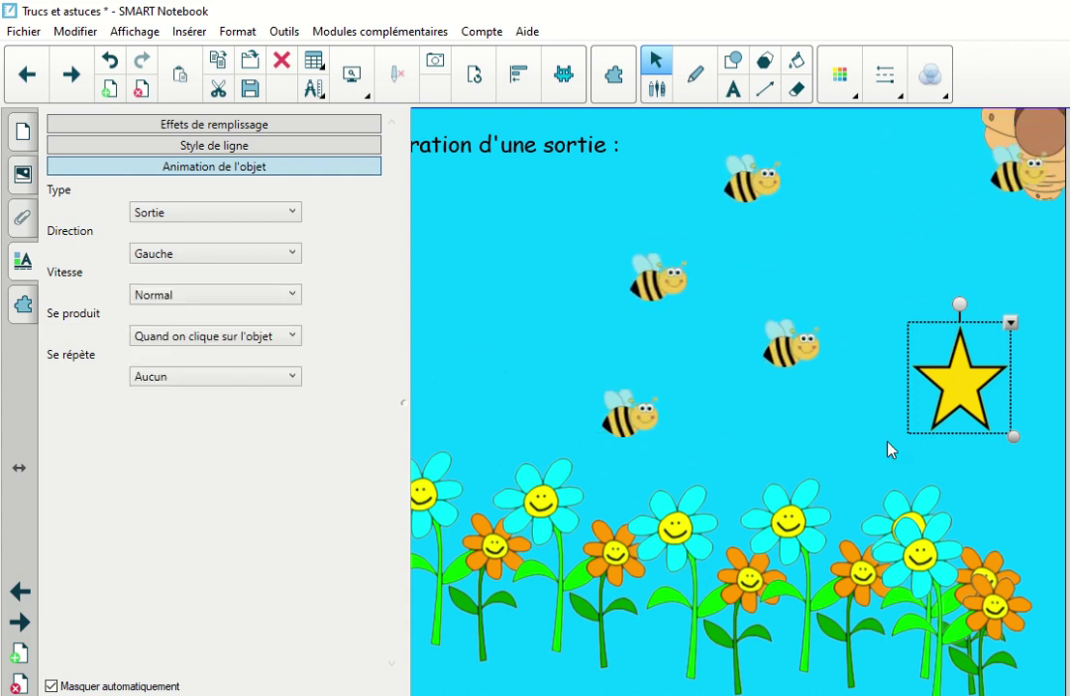
click(1015, 497)
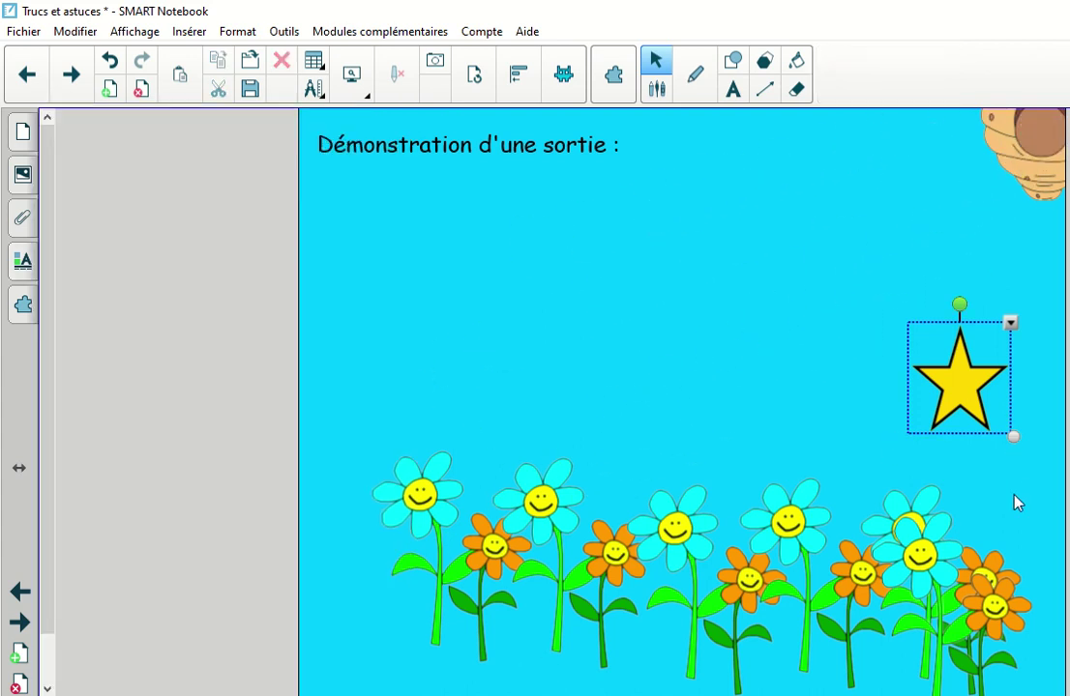
click(952, 382)
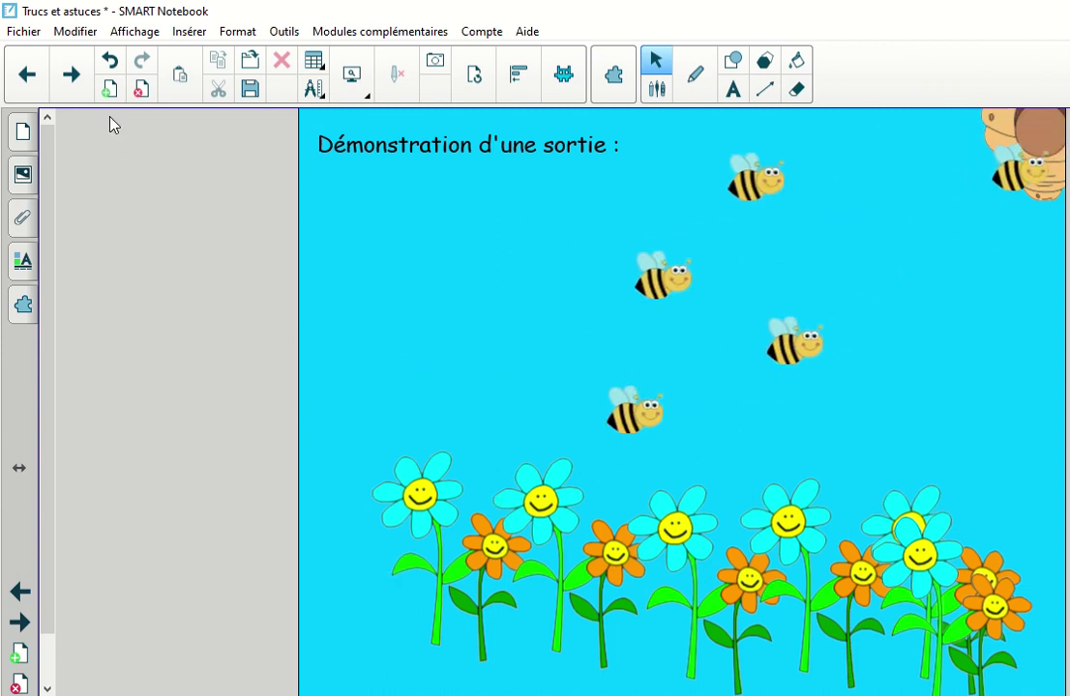
Go through the Rotation and dolphin example pages to the "Démonstration rotation de l'axe" page.
click(72, 80)
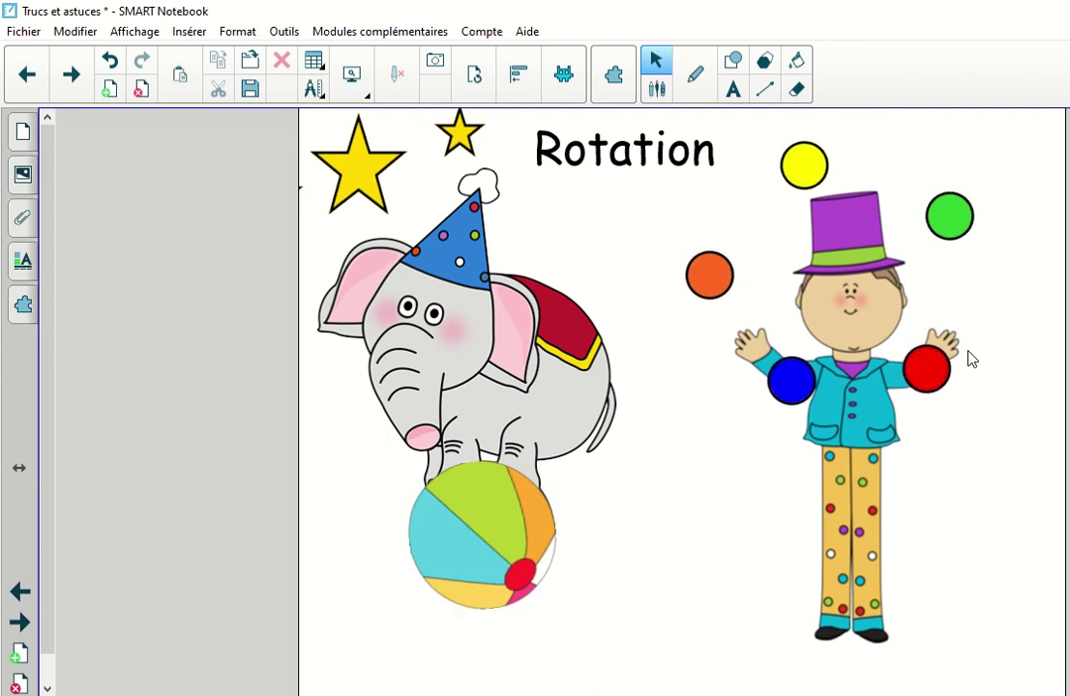
click(78, 78)
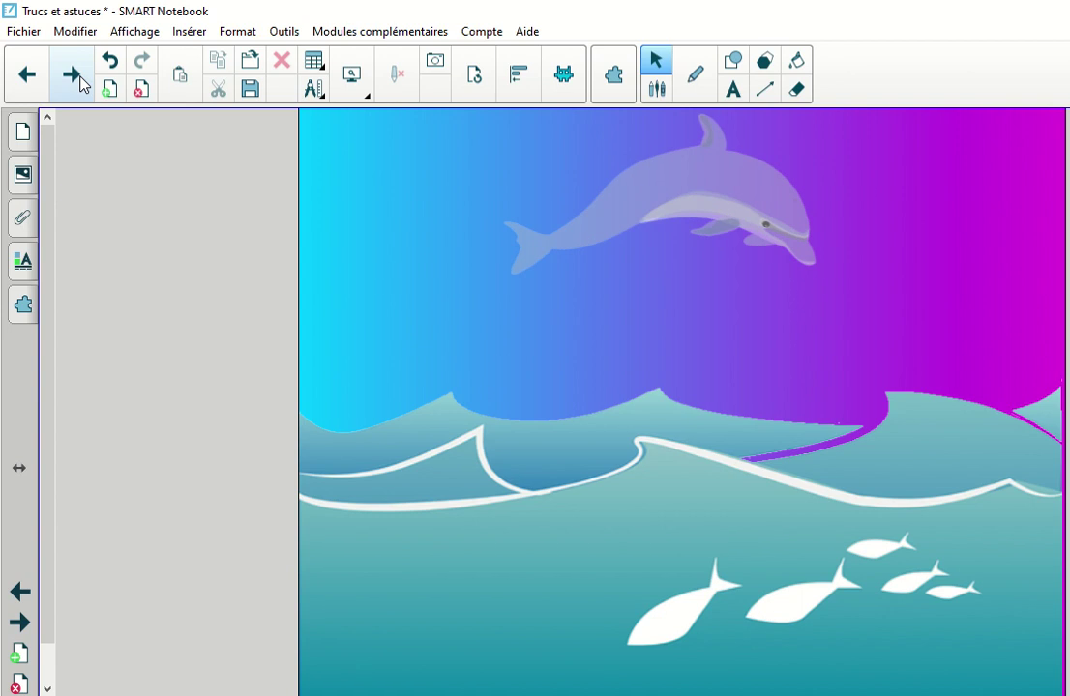
click(80, 81)
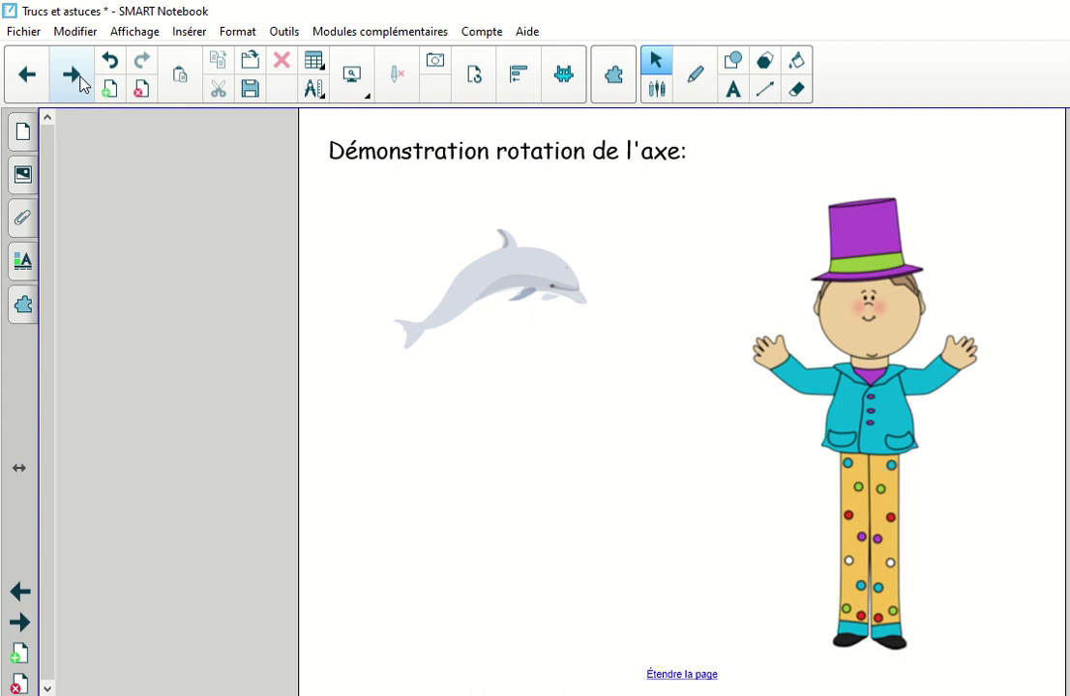
Draw a large yellow star between the dolphin and the man in the top hat, and select it.
click(734, 64)
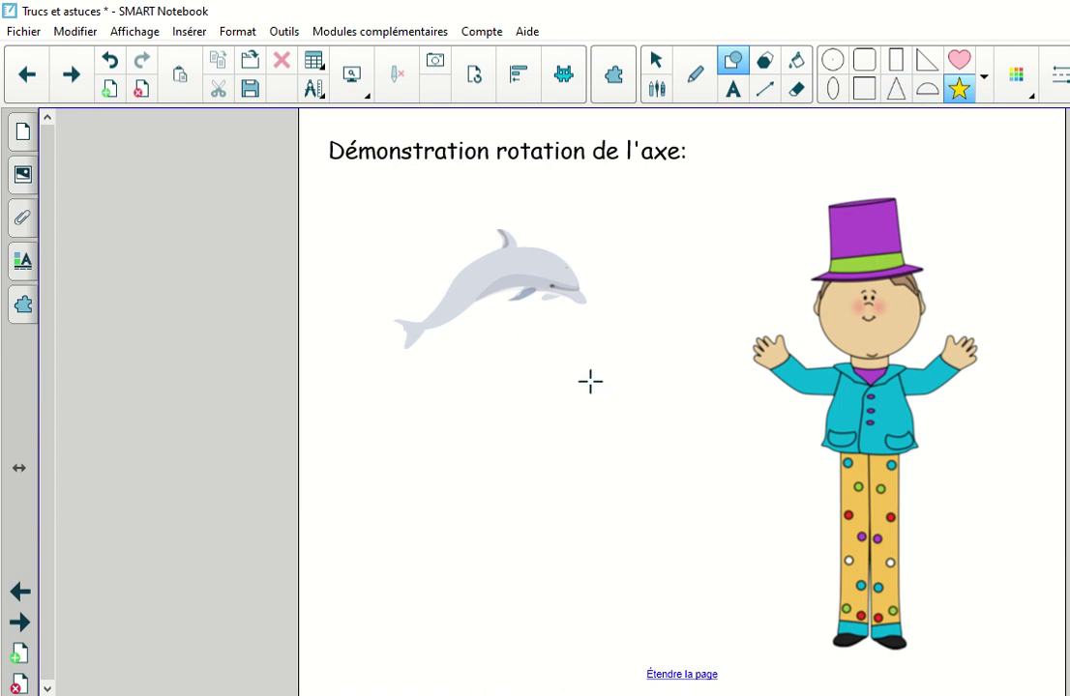
drag(646, 446, 747, 553)
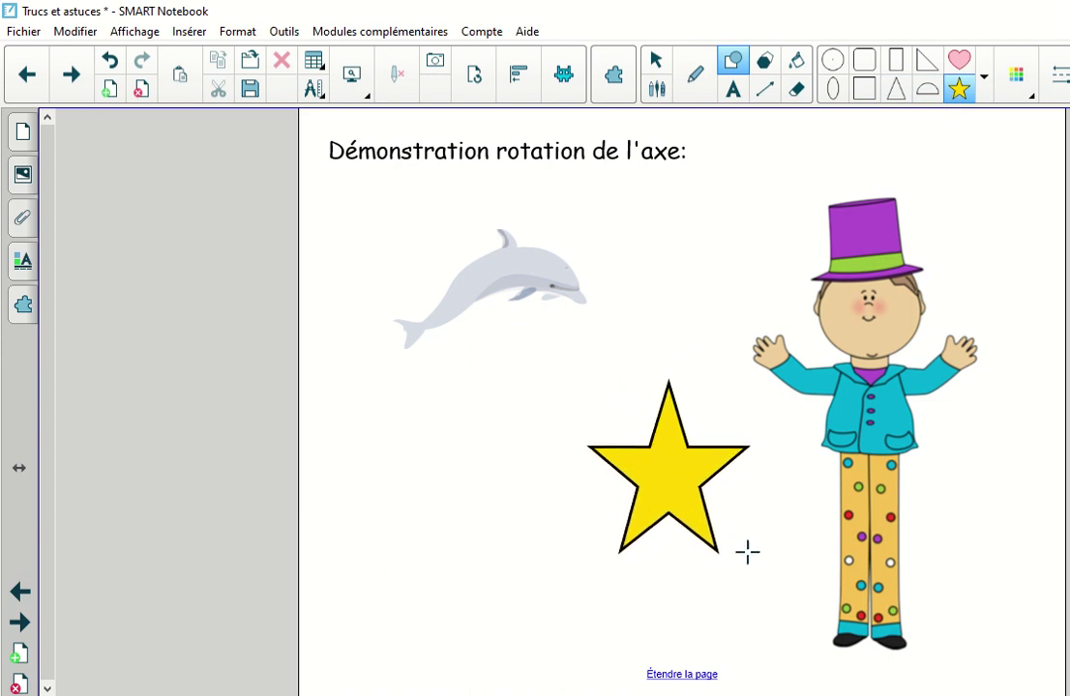
click(682, 419)
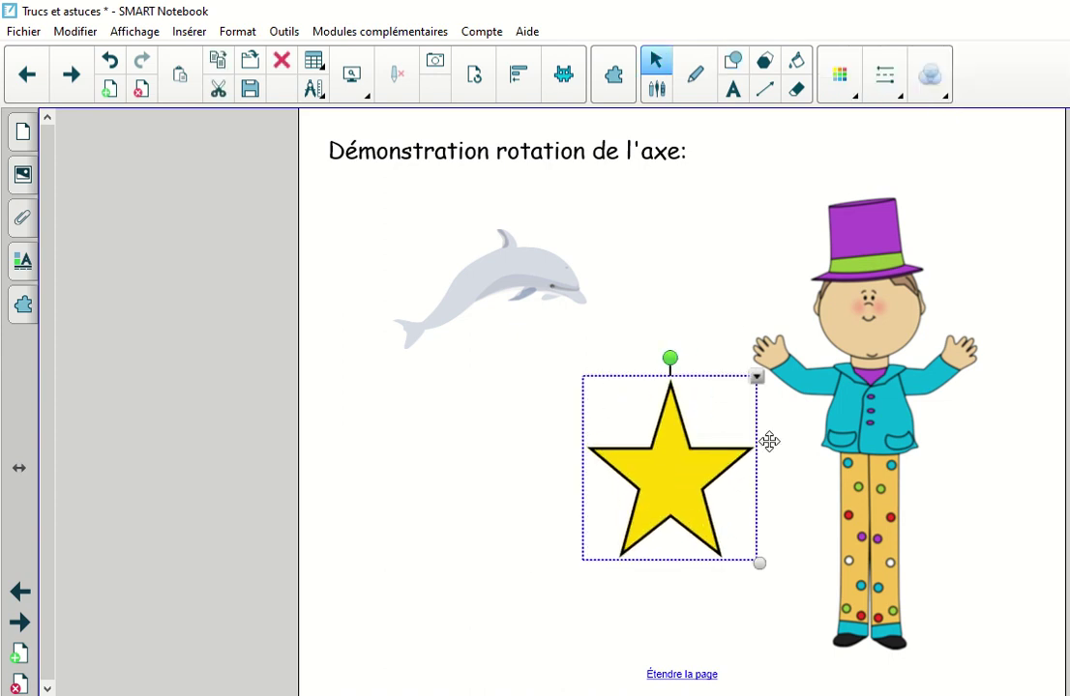
Give the star an object animation of type Rotation de l'axe, keeping the speed at Normal.
click(22, 262)
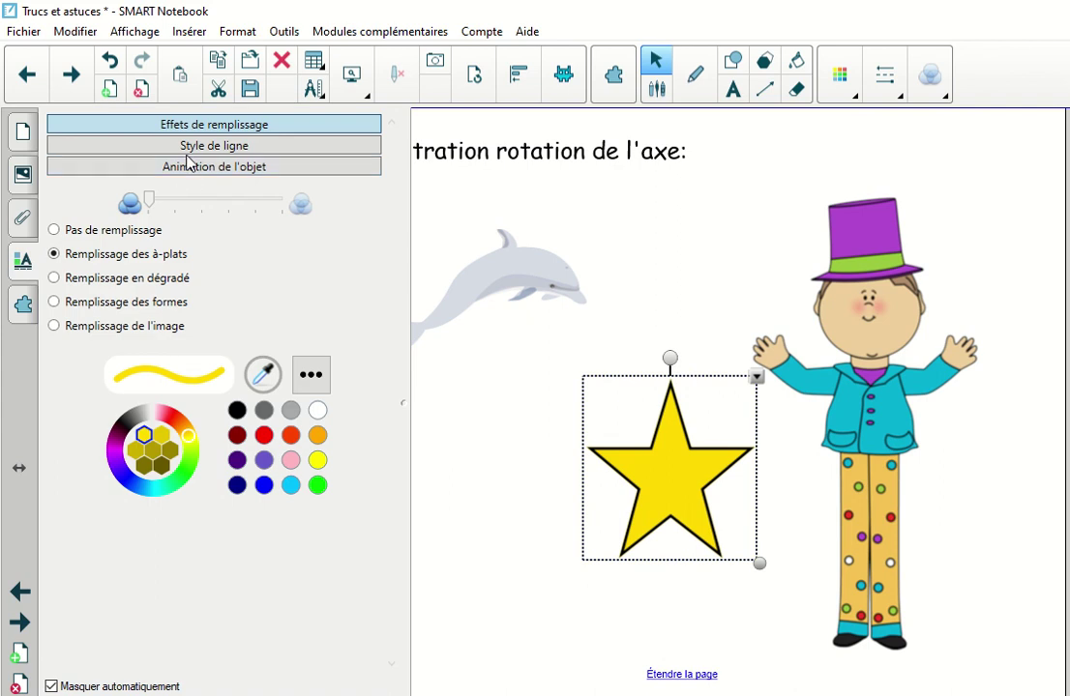
click(189, 167)
click(189, 213)
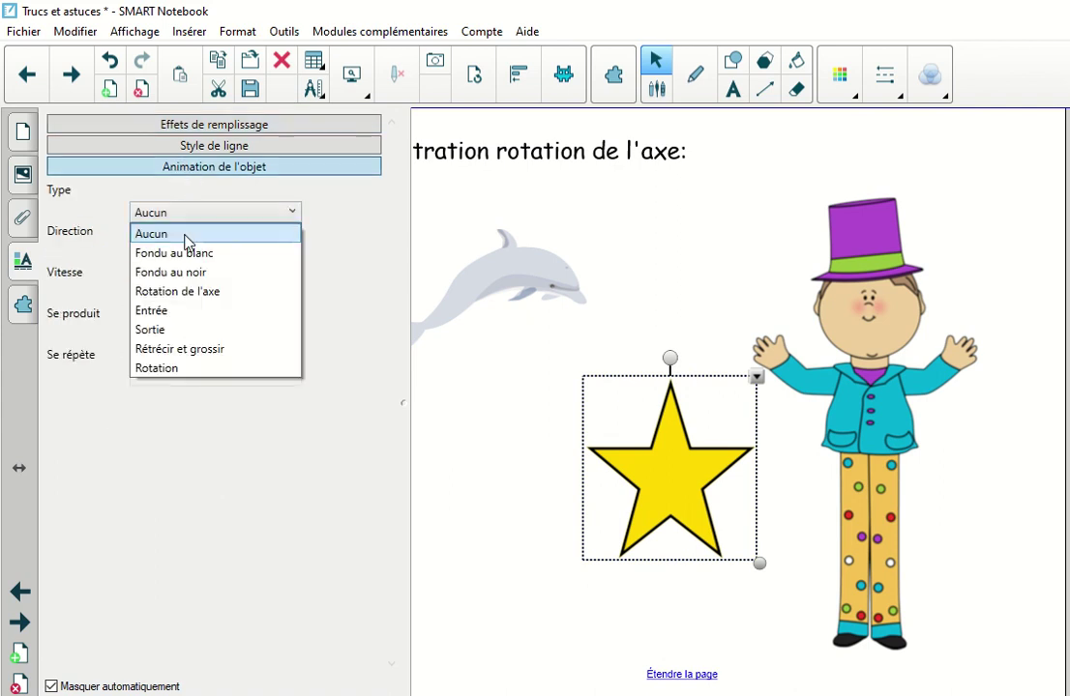
click(194, 293)
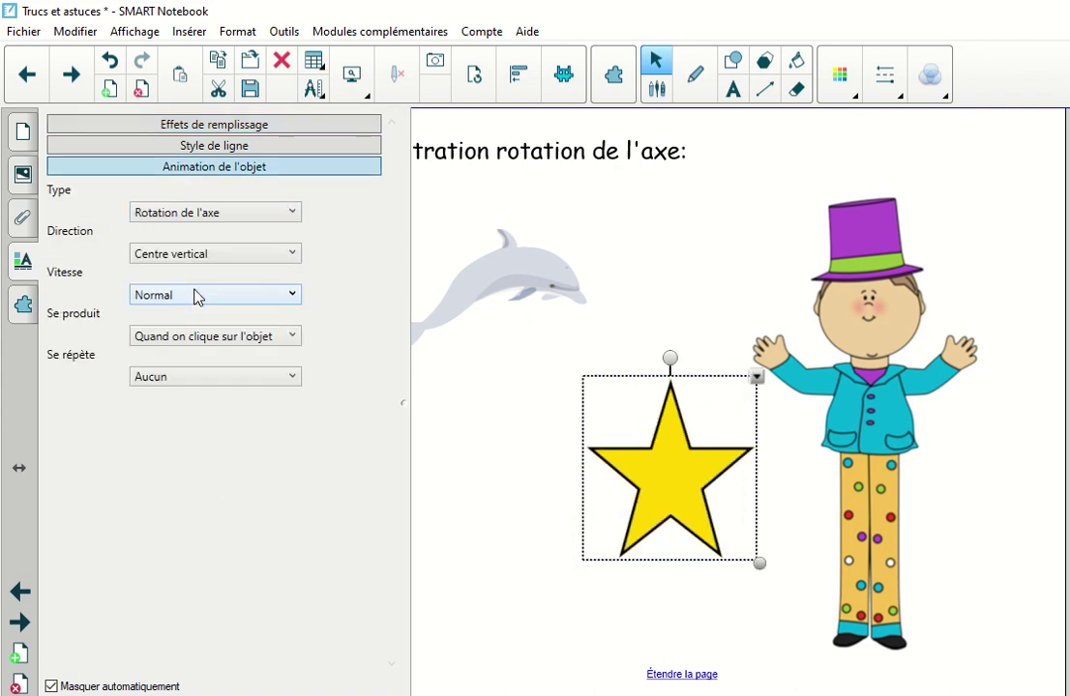
click(197, 296)
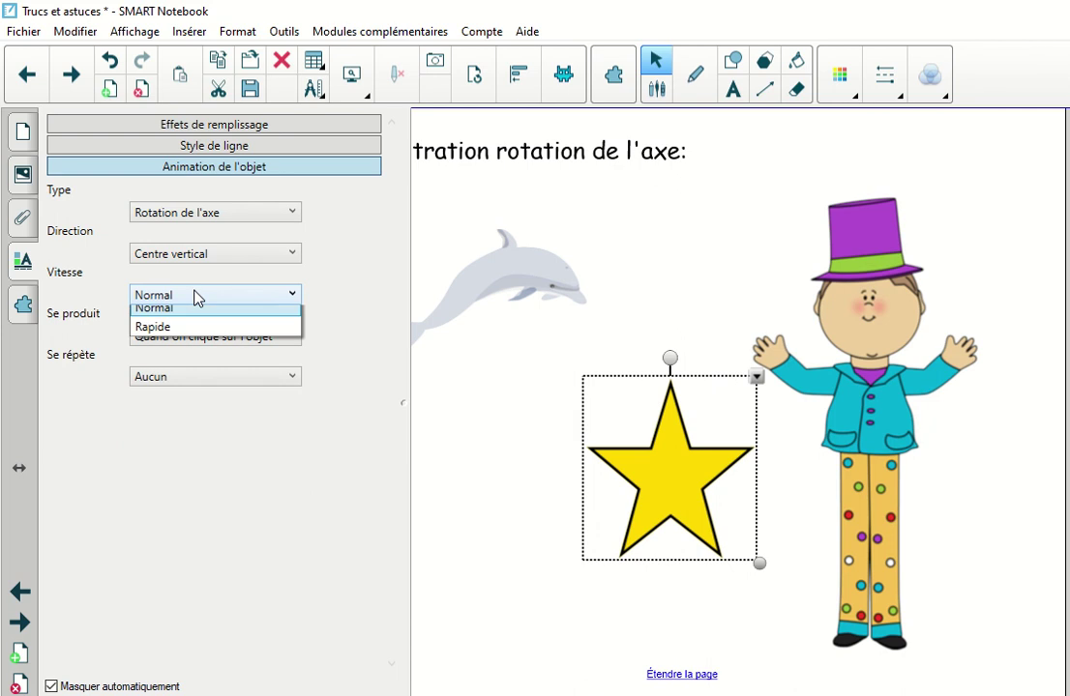
click(199, 338)
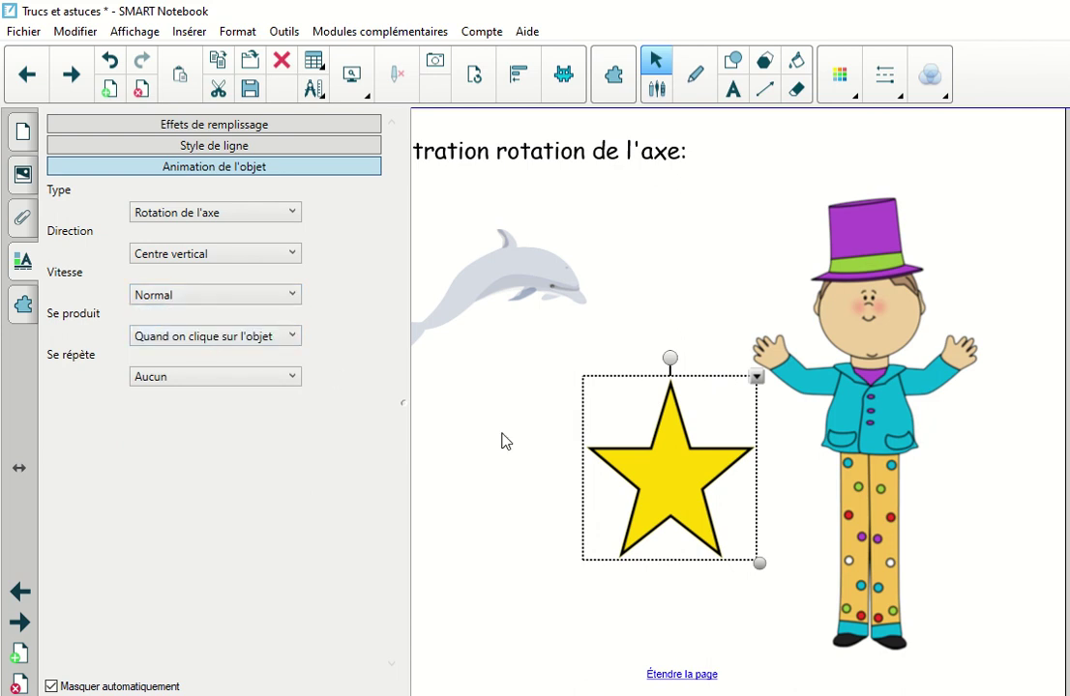